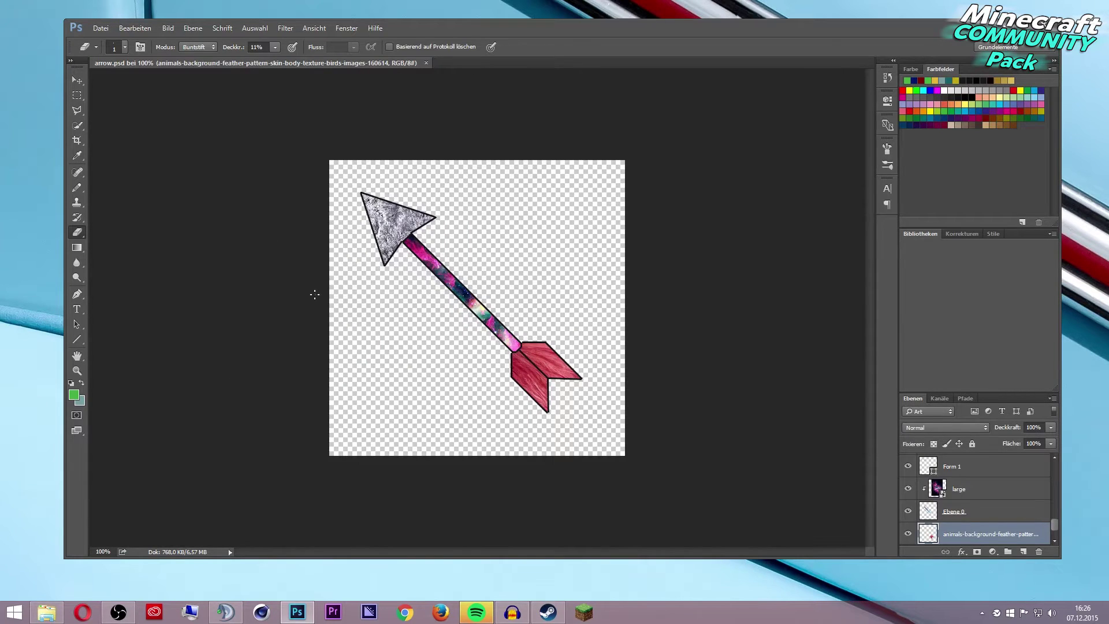
# - Switch to the Pencil tool with a pure black foreground colour
pyautogui.scroll(10, 416, 244)
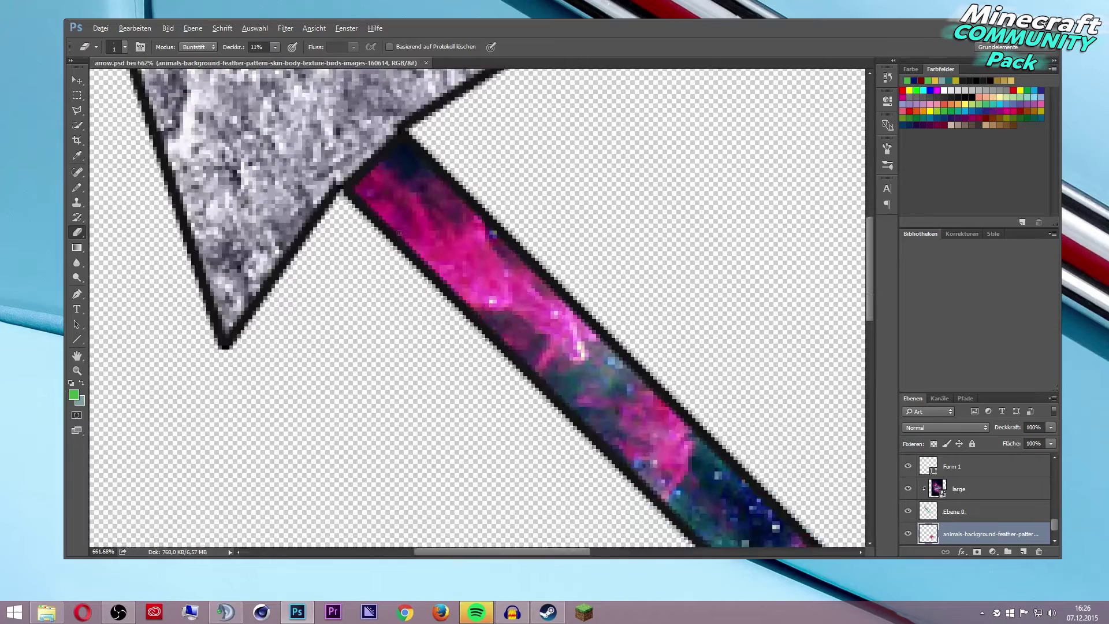
pyautogui.scroll(5, 323, 170)
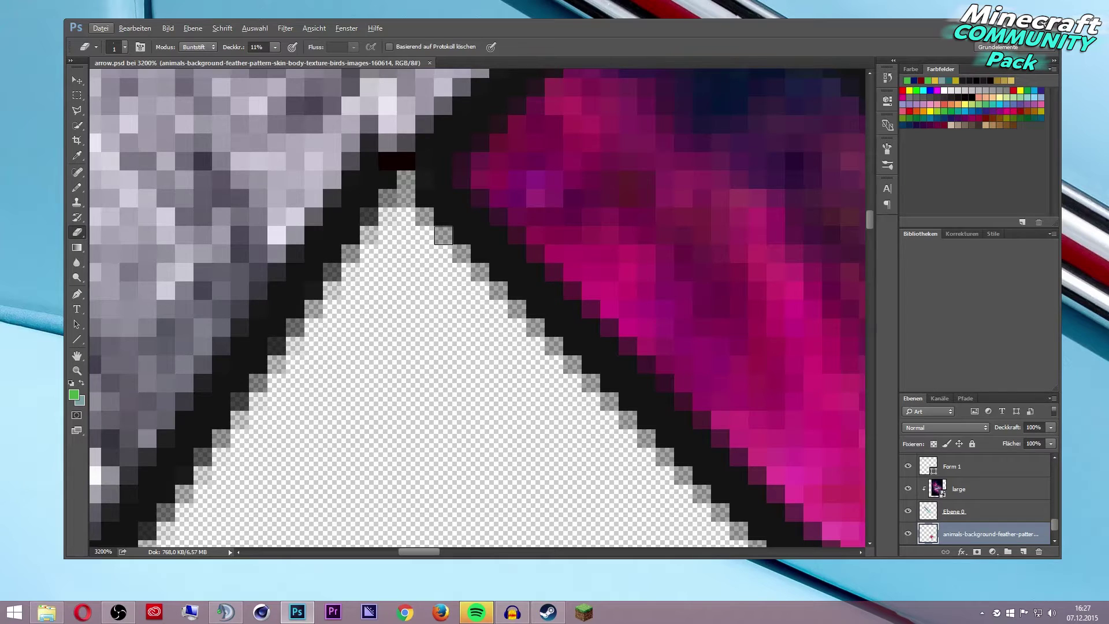
pyautogui.scroll(-1, 439, 230)
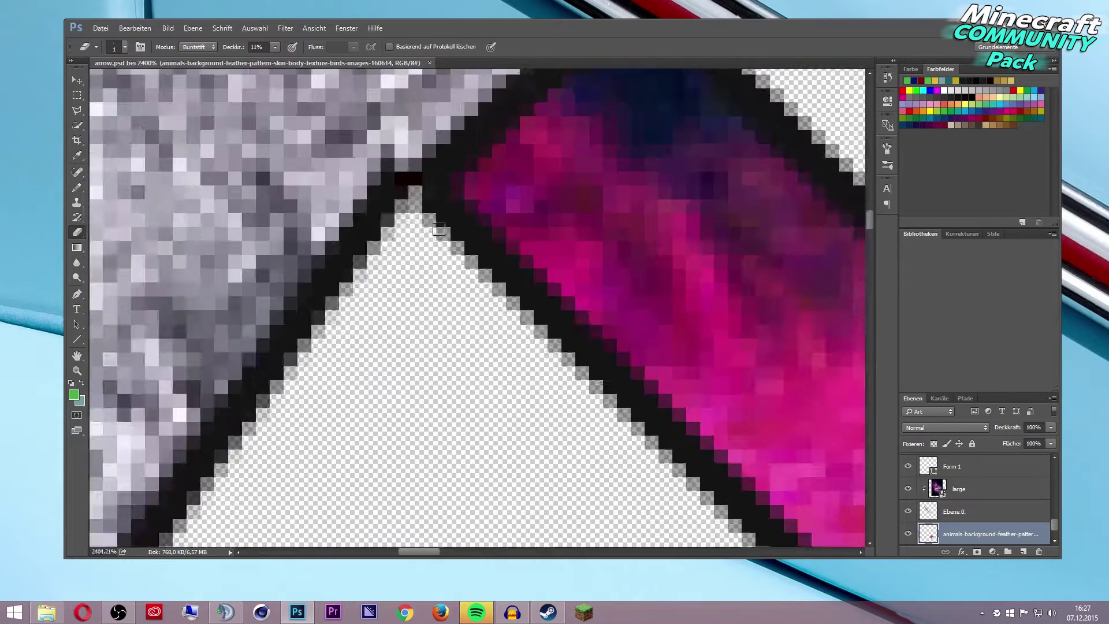
pyautogui.scroll(-2, 439, 229)
pyautogui.scroll(-2, 334, 220)
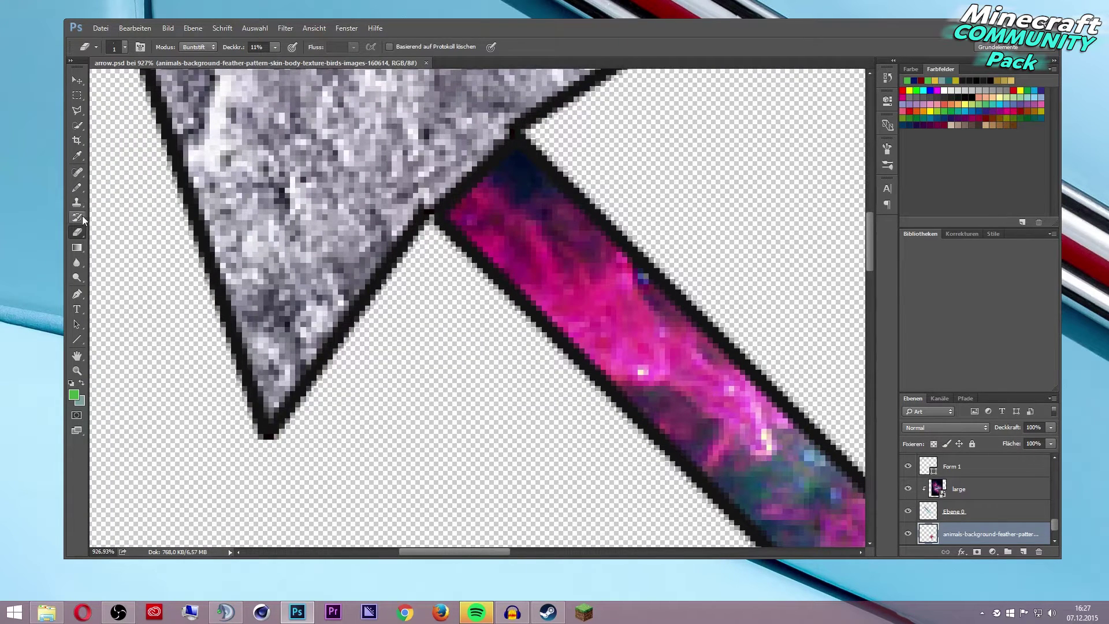
pyautogui.click(77, 188)
pyautogui.click(74, 396)
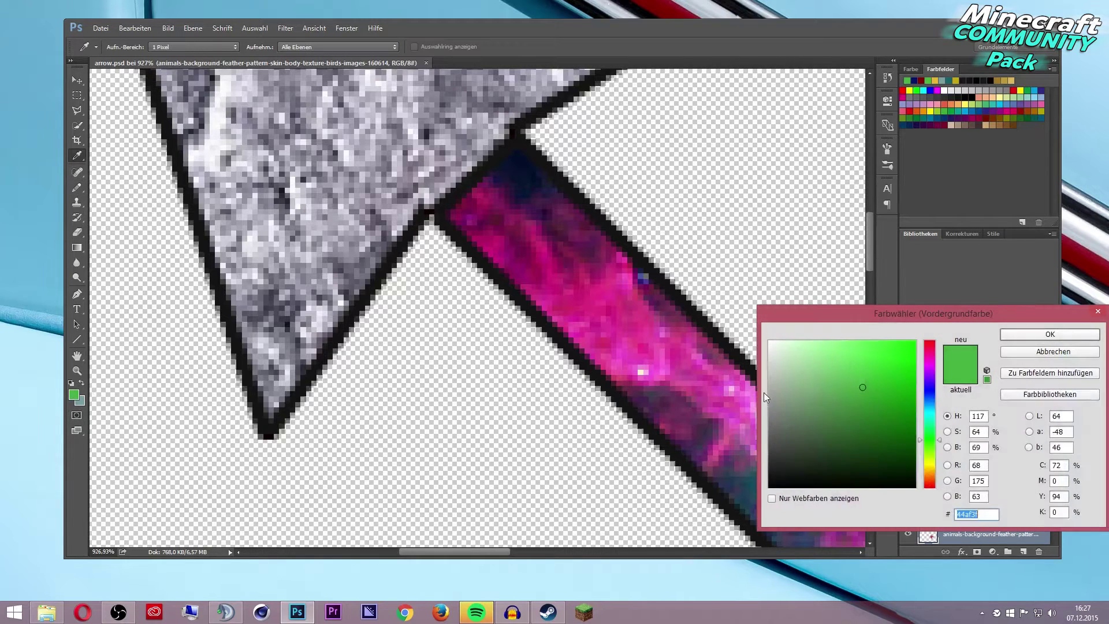
pyautogui.click(770, 486)
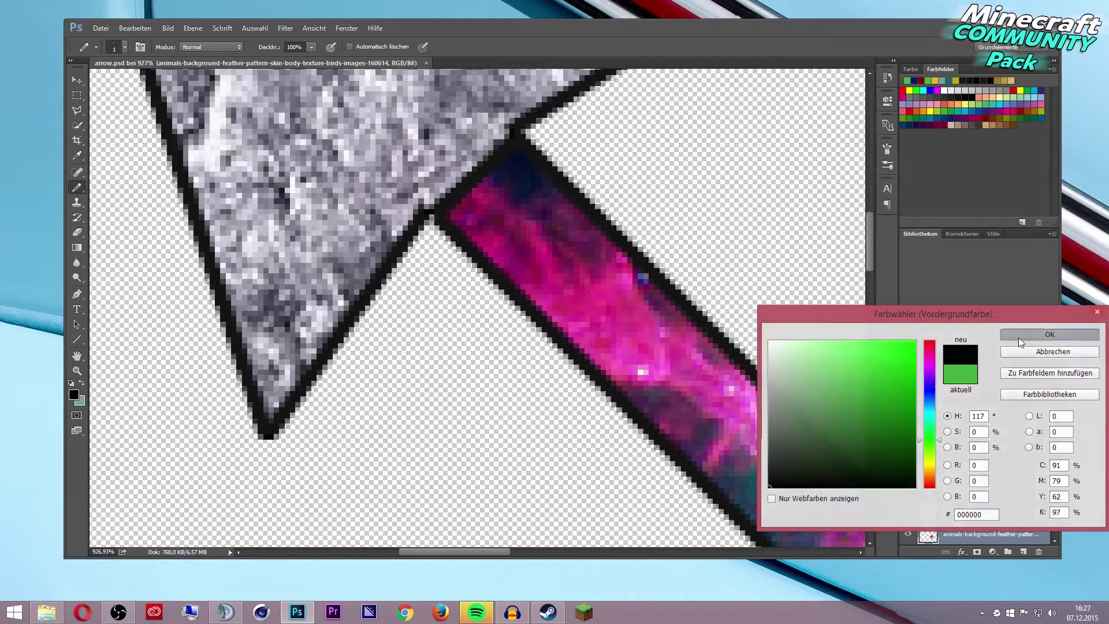
pyautogui.click(1017, 338)
# - Blacken the stray notch-edge pixels, then sample the dark outline colour in the Color Picker
pyautogui.scroll(5, 421, 215)
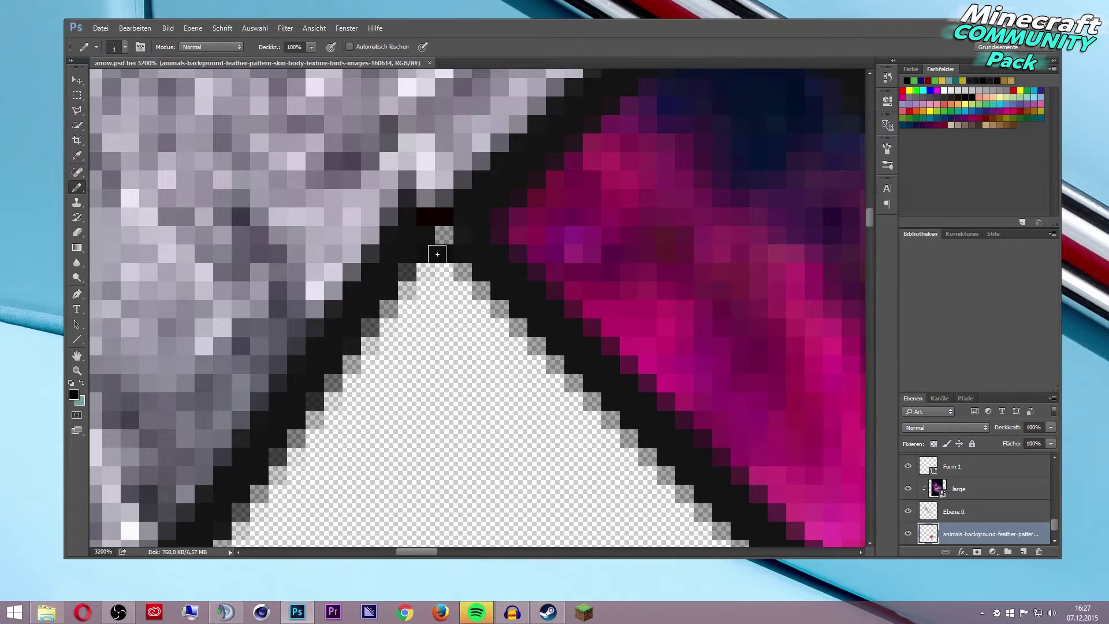
pyautogui.moveTo(467, 268); pyautogui.dragTo(482, 289)
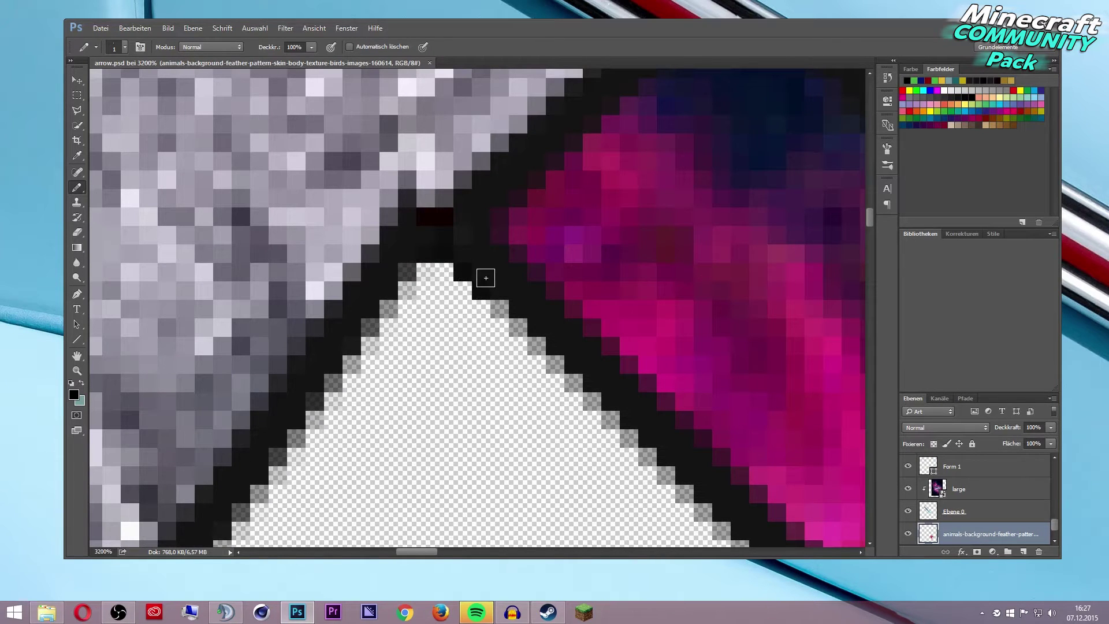
pyautogui.click(500, 310)
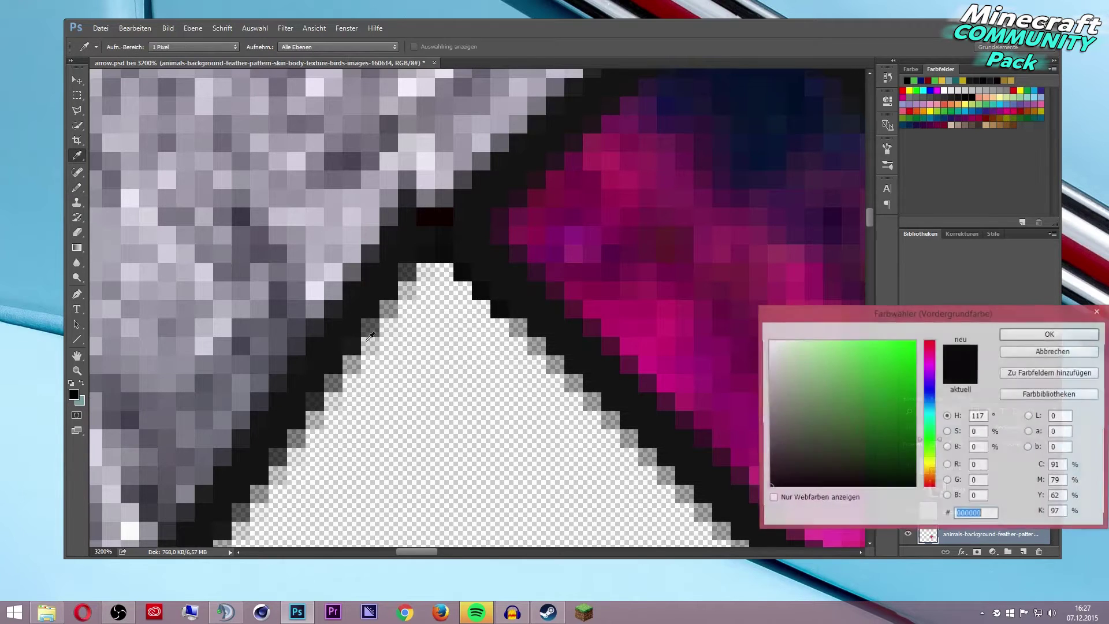
pyautogui.click(73, 394)
pyautogui.click(472, 242)
# - Accept the outline colour and pencil the grey fringe pixels along the notch black
pyautogui.click(1046, 335)
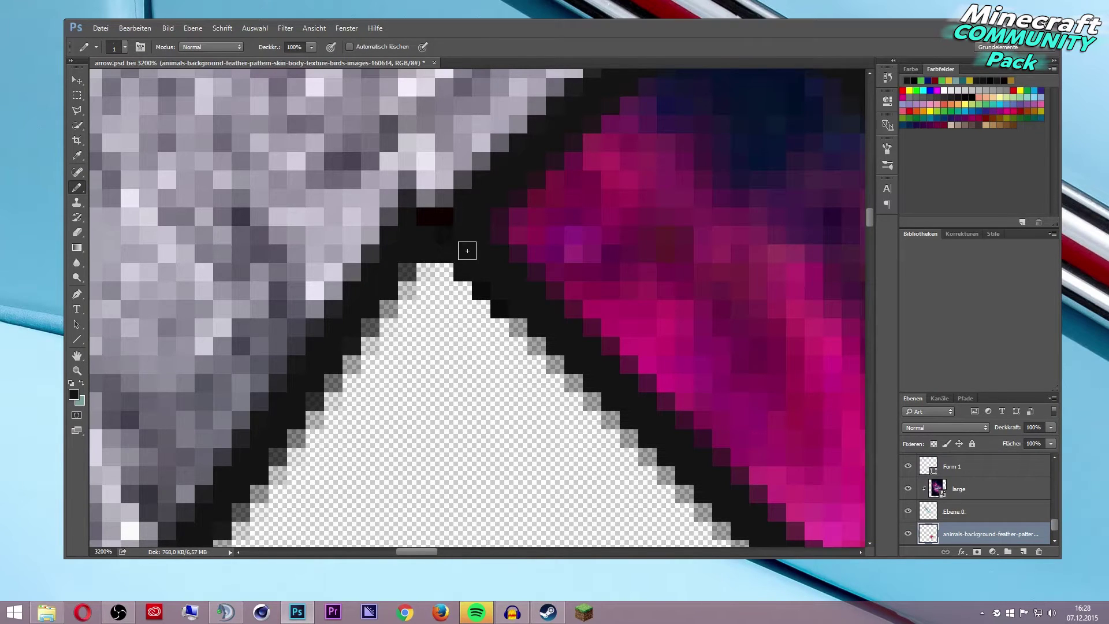
pyautogui.moveTo(495, 296); pyautogui.dragTo(581, 383)
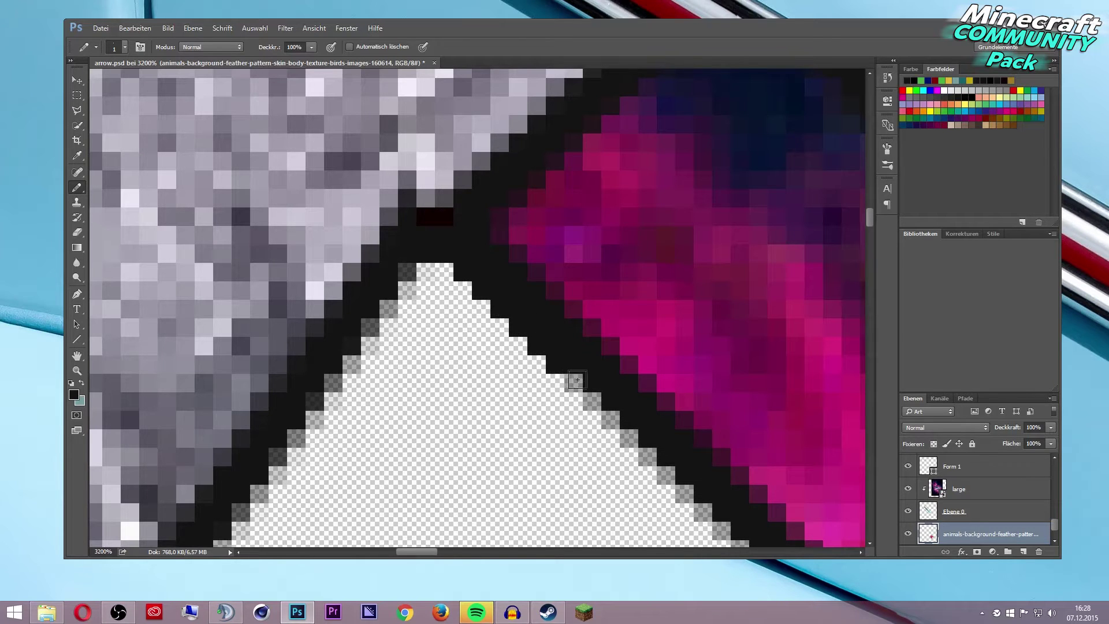
pyautogui.scroll(-5, 695, 326)
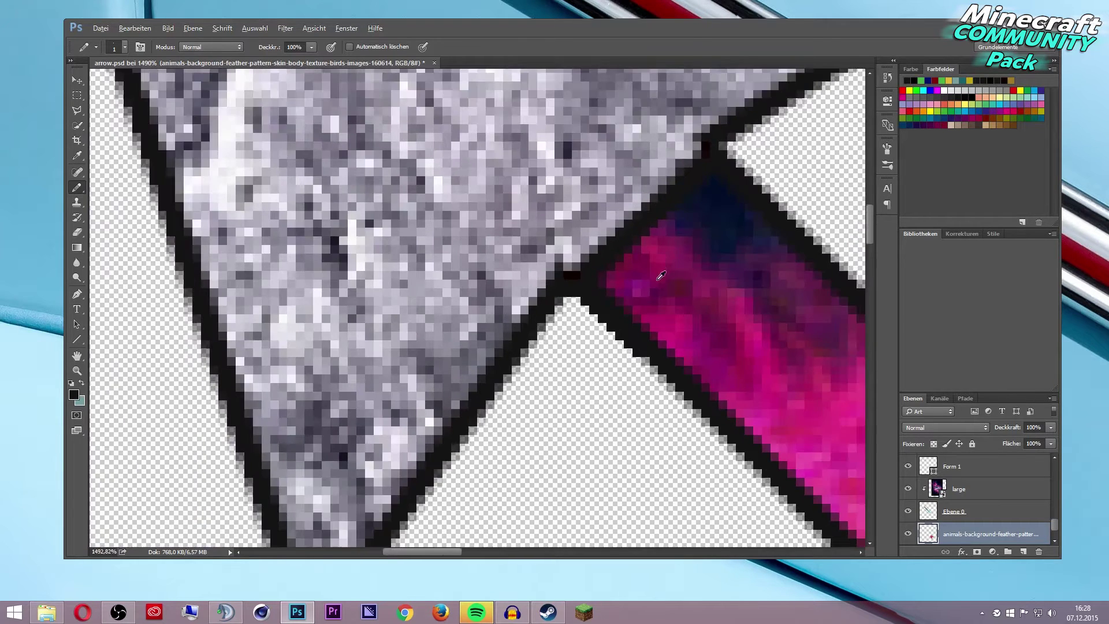
pyautogui.scroll(-5, 705, 321)
pyautogui.scroll(-5, 716, 317)
pyautogui.scroll(-4, 728, 312)
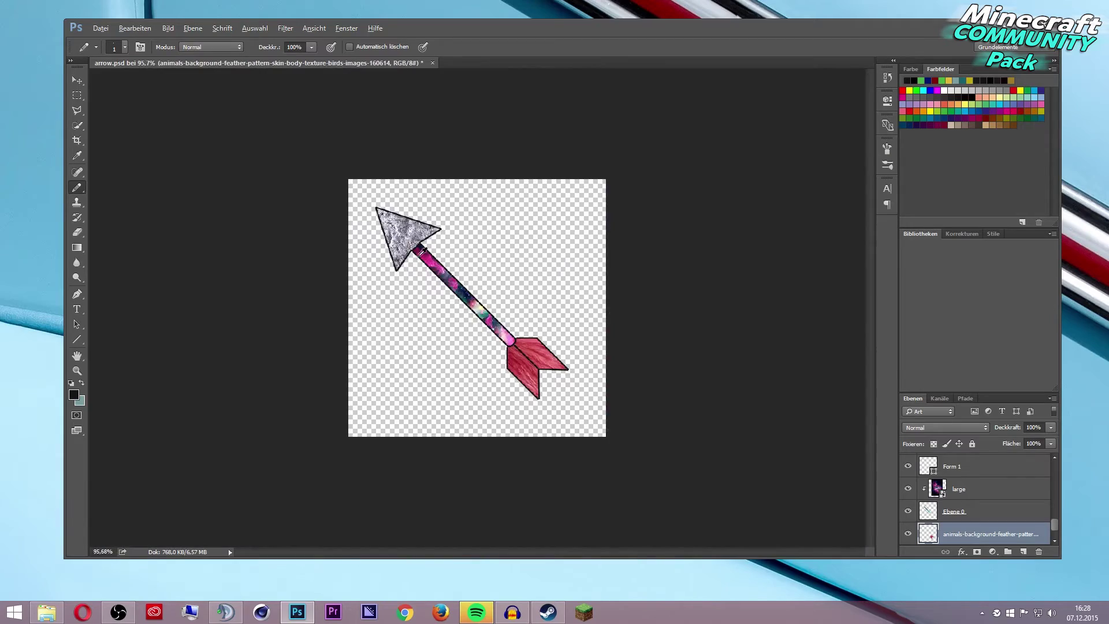
pyautogui.scroll(3, 373, 163)
pyautogui.scroll(4, 389, 252)
pyautogui.scroll(3, 374, 260)
pyautogui.scroll(2, 346, 231)
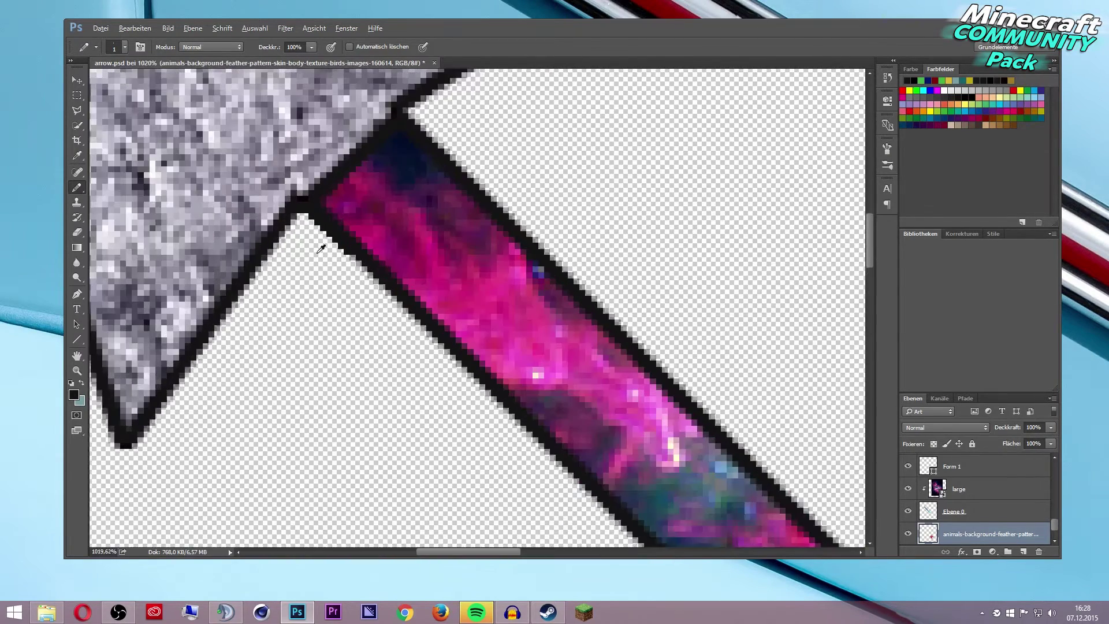
pyautogui.scroll(2, 347, 248)
pyautogui.scroll(2, 369, 260)
pyautogui.scroll(2, 375, 200)
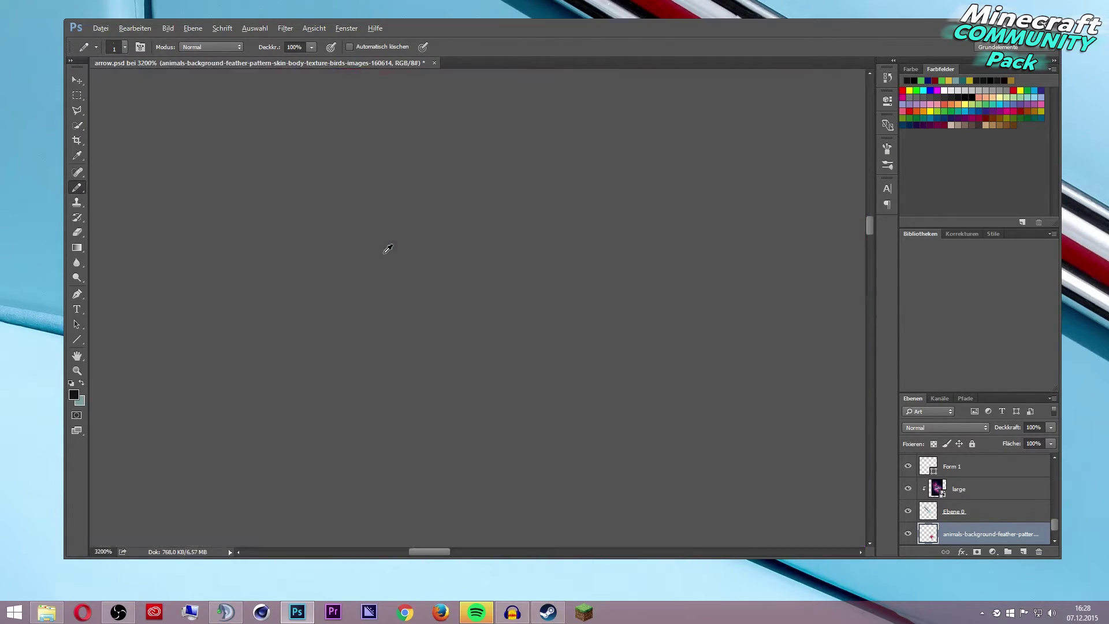
# - Blacken the grey fringe pixels along the upper part of the shaft's diagonal outline
pyautogui.click(368, 227)
pyautogui.moveTo(384, 241); pyautogui.dragTo(649, 499)
pyautogui.scroll(-3, 650, 498)
pyautogui.scroll(3, 554, 254)
pyautogui.scroll(1, 554, 254)
pyautogui.moveTo(500, 188); pyautogui.dragTo(843, 540)
pyautogui.scroll(-3, 843, 540)
pyautogui.scroll(3, 535, 226)
pyautogui.moveTo(535, 226)
pyautogui.mouseDown()
pyautogui.moveTo(563, 301)
pyautogui.moveTo(678, 419)
pyautogui.moveTo(857, 527)
pyautogui.mouseUp()
pyautogui.scroll(-3, 857, 527)
pyautogui.scroll(3, 383, 316)
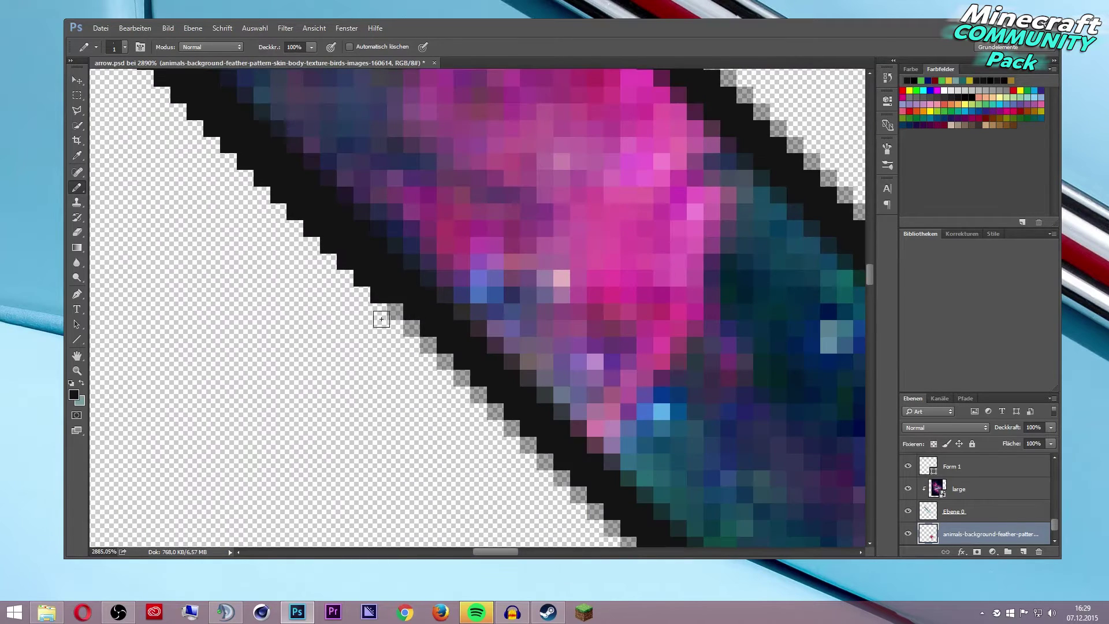
pyautogui.moveTo(384, 317); pyautogui.dragTo(578, 496)
pyautogui.scroll(-3, 577, 497)
pyautogui.scroll(3, 796, 460)
pyautogui.moveTo(624, 262); pyautogui.dragTo(854, 495)
pyautogui.scroll(-3, 854, 495)
pyautogui.scroll(3, 508, 220)
# - Continue blackening the outline down the shaft to the corner beside the red fletching
pyautogui.moveTo(509, 220); pyautogui.dragTo(802, 514)
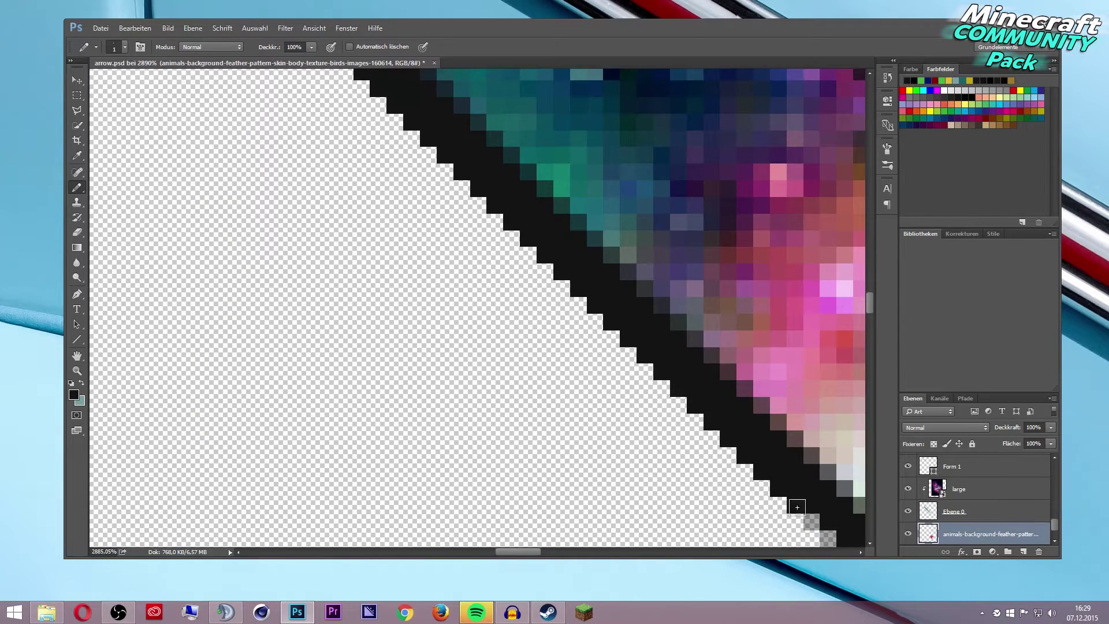
pyautogui.scroll(-3, 803, 513)
pyautogui.scroll(3, 413, 190)
pyautogui.moveTo(413, 190); pyautogui.dragTo(745, 519)
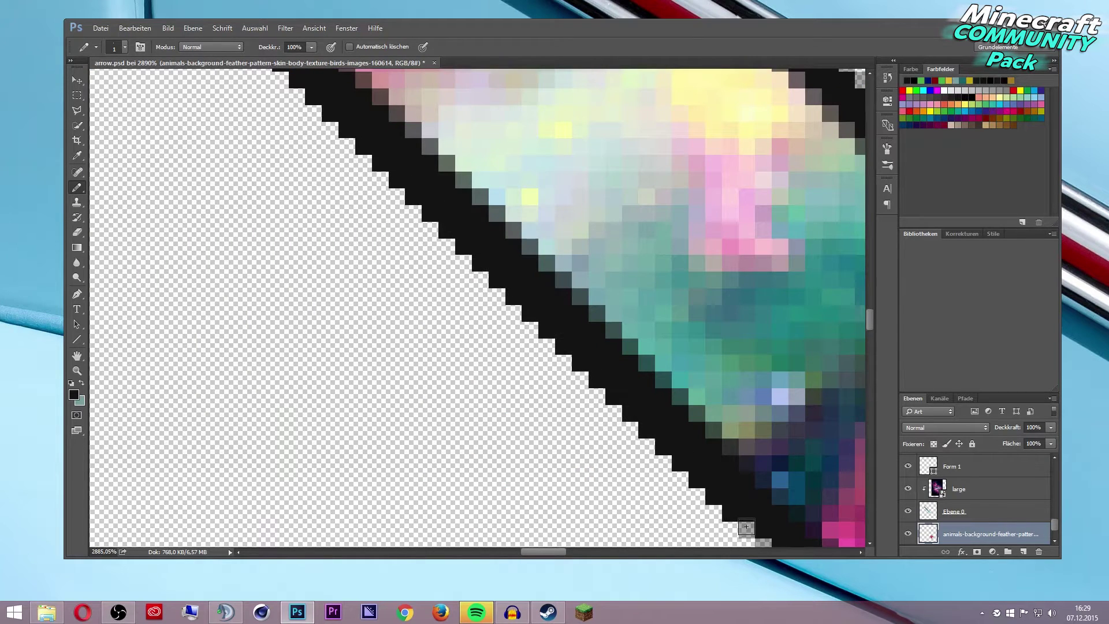
pyautogui.scroll(-3, 745, 520)
pyautogui.scroll(3, 768, 383)
pyautogui.scroll(-3, 773, 404)
pyautogui.scroll(3, 190, 145)
pyautogui.moveTo(190, 145); pyautogui.dragTo(594, 525)
pyautogui.scroll(-3, 594, 525)
pyautogui.scroll(3, 614, 231)
pyautogui.moveTo(613, 231); pyautogui.dragTo(803, 422)
pyautogui.scroll(-3, 802, 421)
pyautogui.scroll(3, 508, 252)
pyautogui.moveTo(508, 251); pyautogui.dragTo(653, 384)
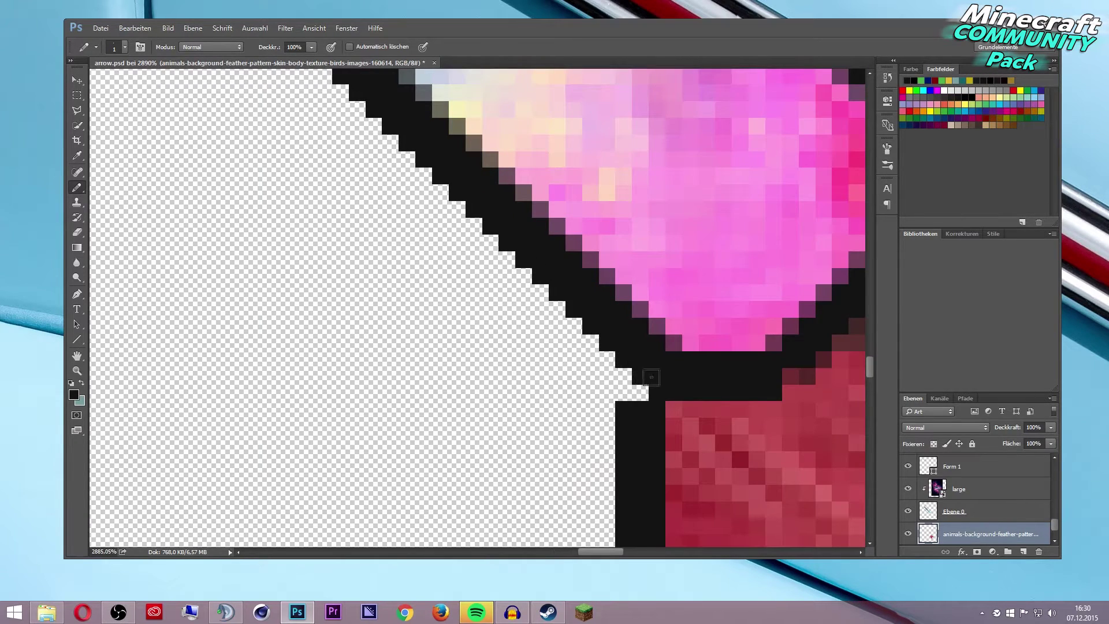
pyautogui.scroll(-3, 751, 236)
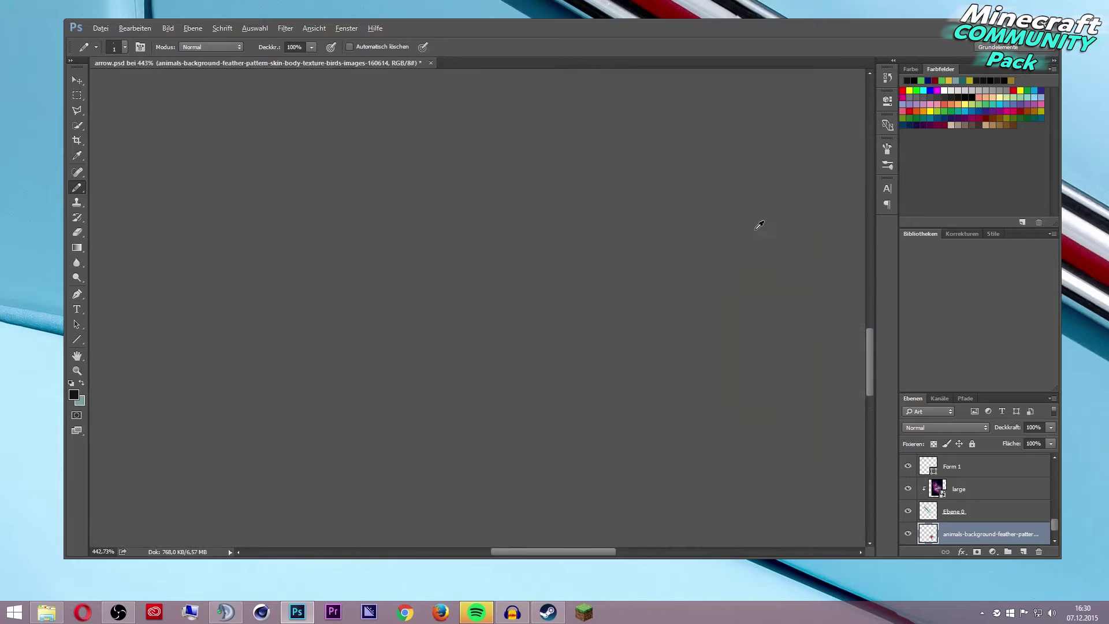
pyautogui.scroll(-3, 759, 199)
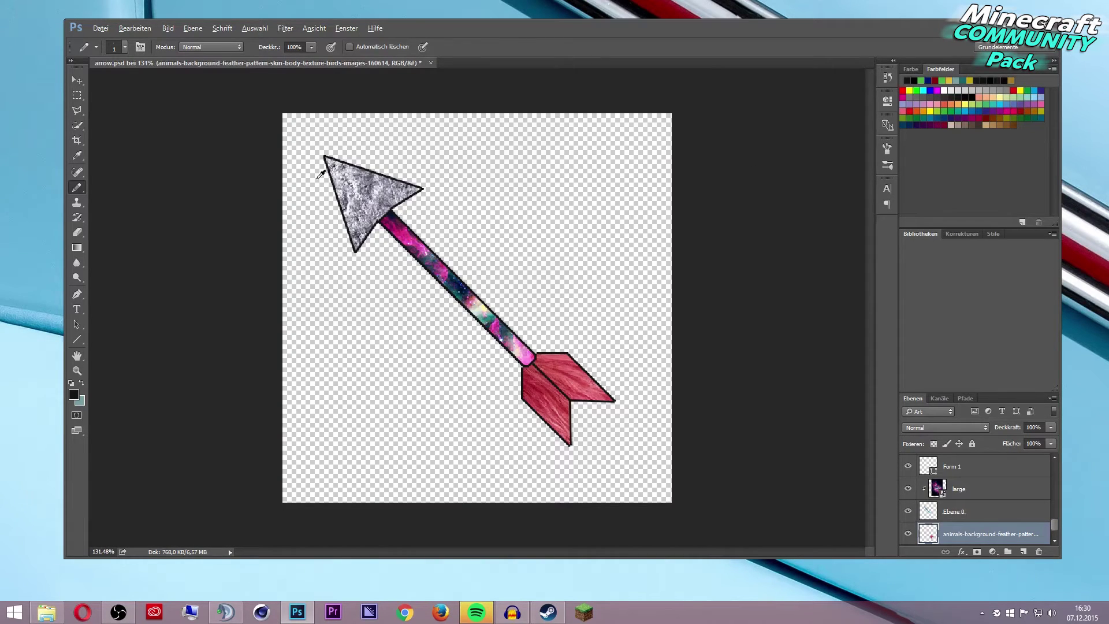
pyautogui.scroll(2, 320, 173)
pyautogui.scroll(2, 352, 195)
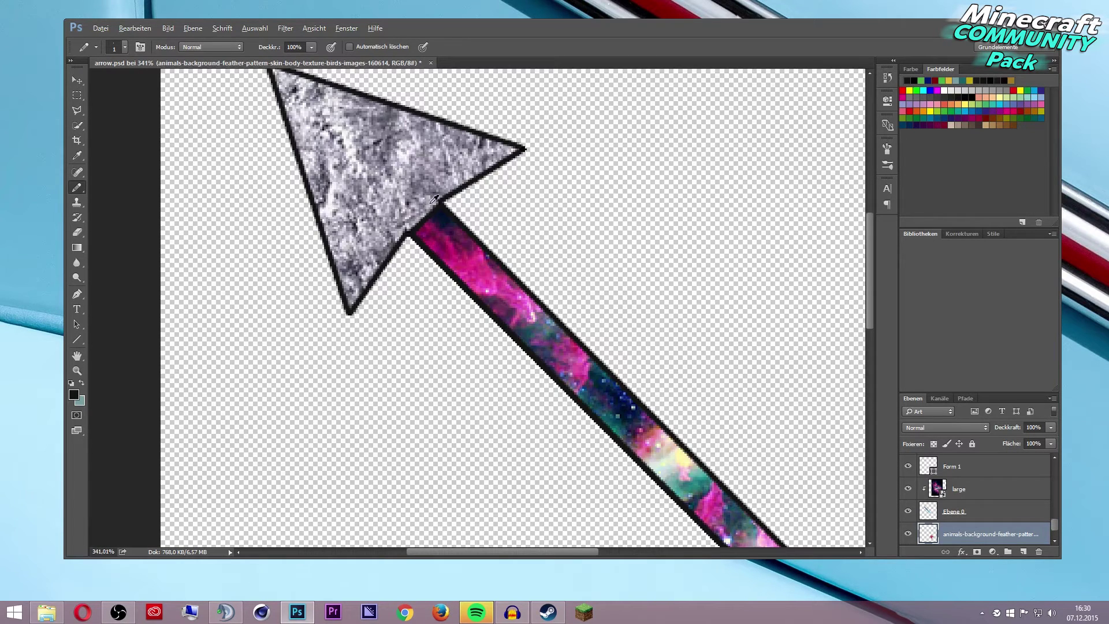
pyautogui.scroll(2, 383, 214)
pyautogui.scroll(1, 386, 226)
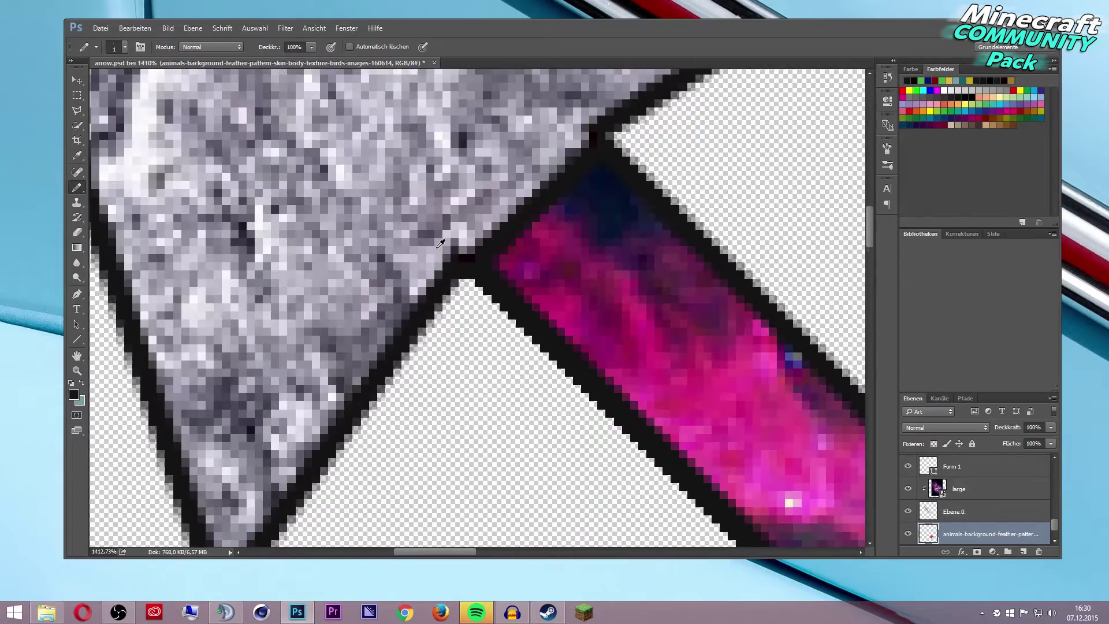
pyautogui.scroll(1, 427, 243)
pyautogui.scroll(-2, 473, 260)
pyautogui.scroll(-5, 472, 260)
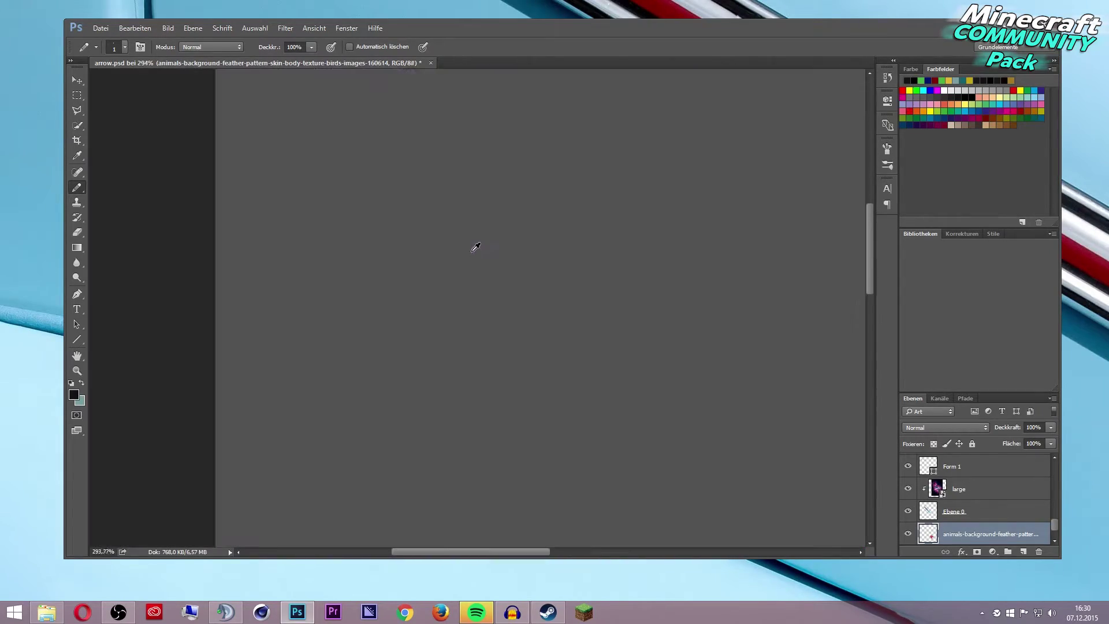
pyautogui.scroll(1, 366, 186)
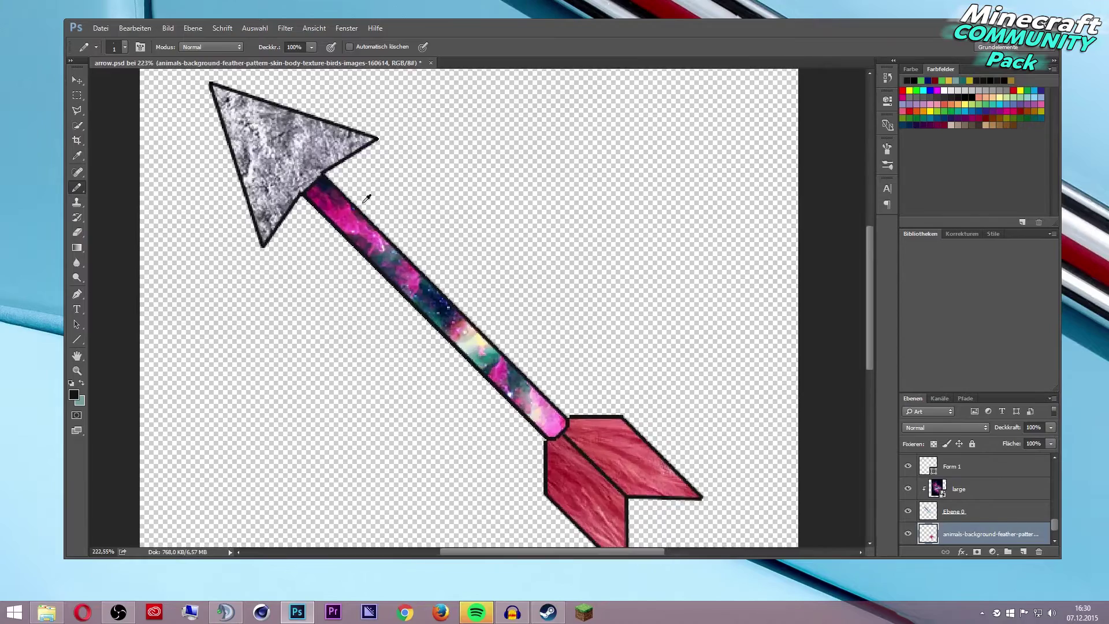
pyautogui.scroll(1, 358, 196)
pyautogui.scroll(1, 352, 204)
pyautogui.scroll(1, 348, 216)
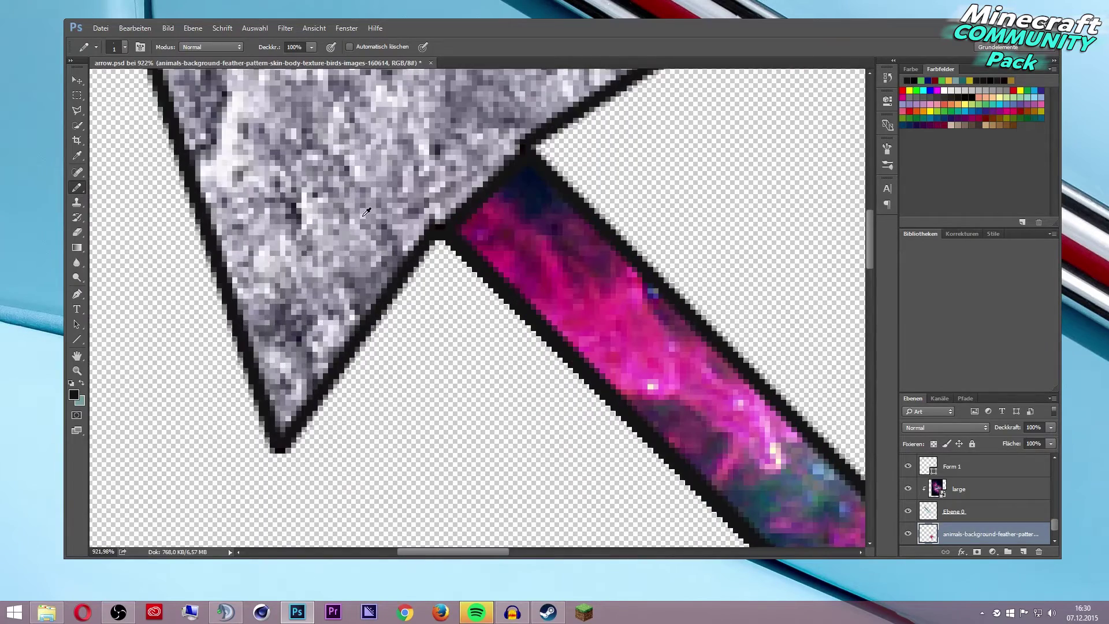
pyautogui.scroll(1, 375, 217)
pyautogui.scroll(2, 438, 222)
pyautogui.scroll(1, 453, 231)
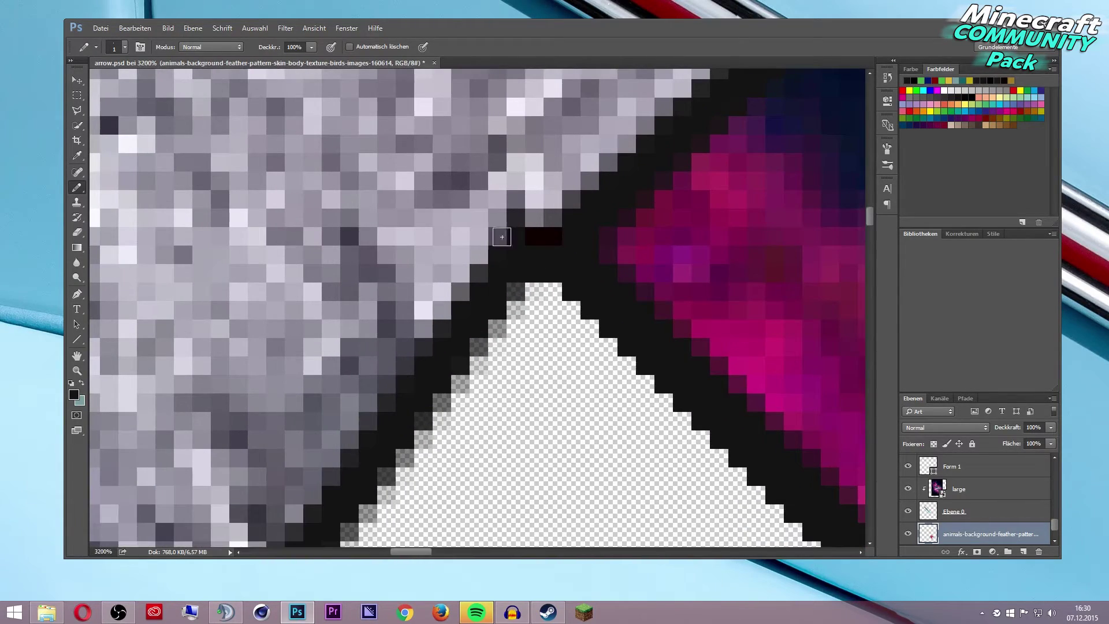
pyautogui.scroll(-2, 535, 269)
pyautogui.scroll(-1, 533, 270)
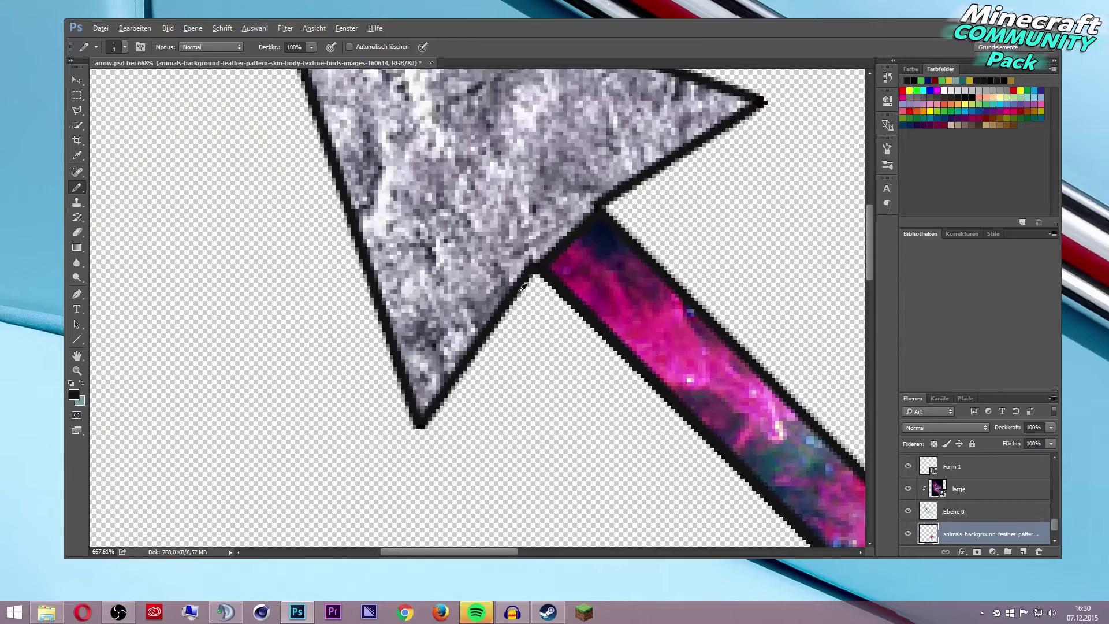
pyautogui.scroll(-1, 531, 271)
pyautogui.scroll(-1, 528, 273)
pyautogui.scroll(-1, 594, 223)
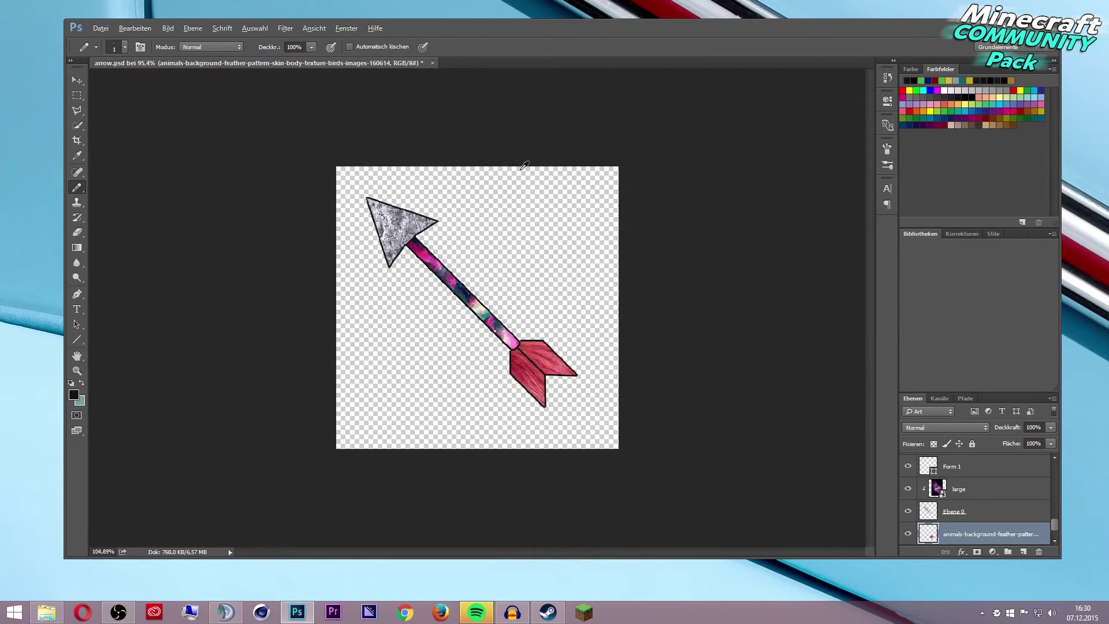
pyautogui.scroll(2, 524, 165)
pyautogui.scroll(-1, 508, 214)
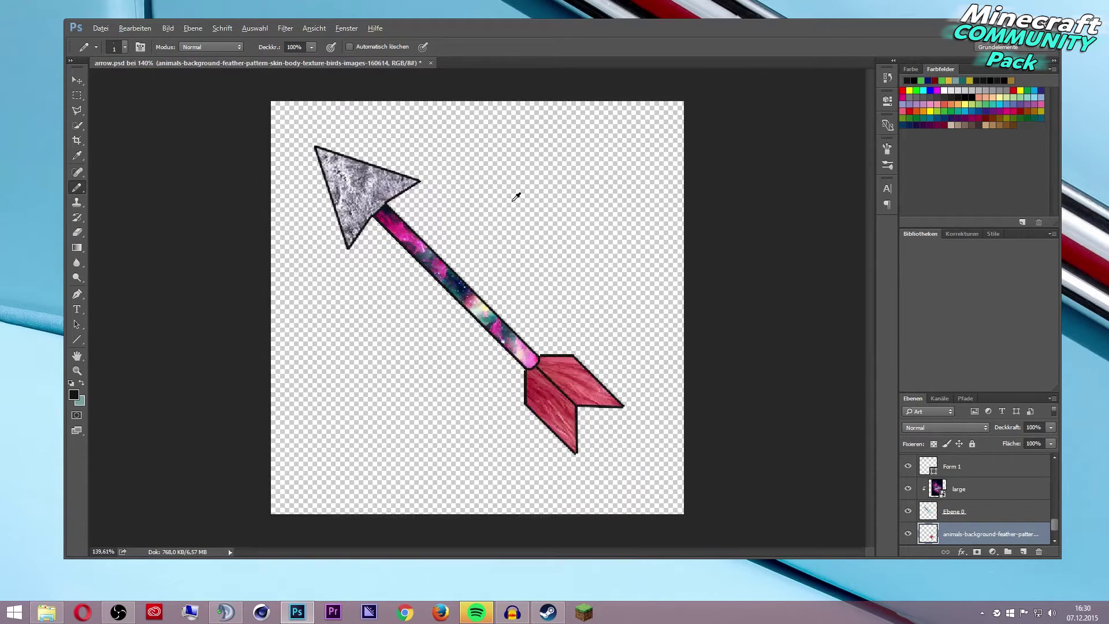
pyautogui.scroll(1, 361, 209)
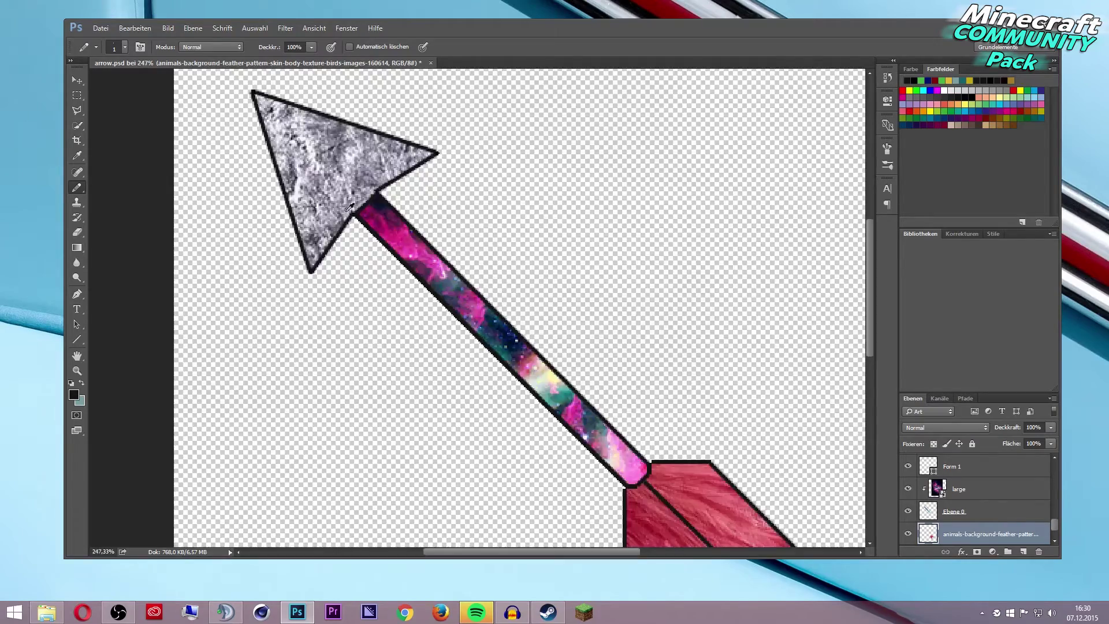
pyautogui.scroll(1, 361, 209)
pyautogui.scroll(1, 360, 209)
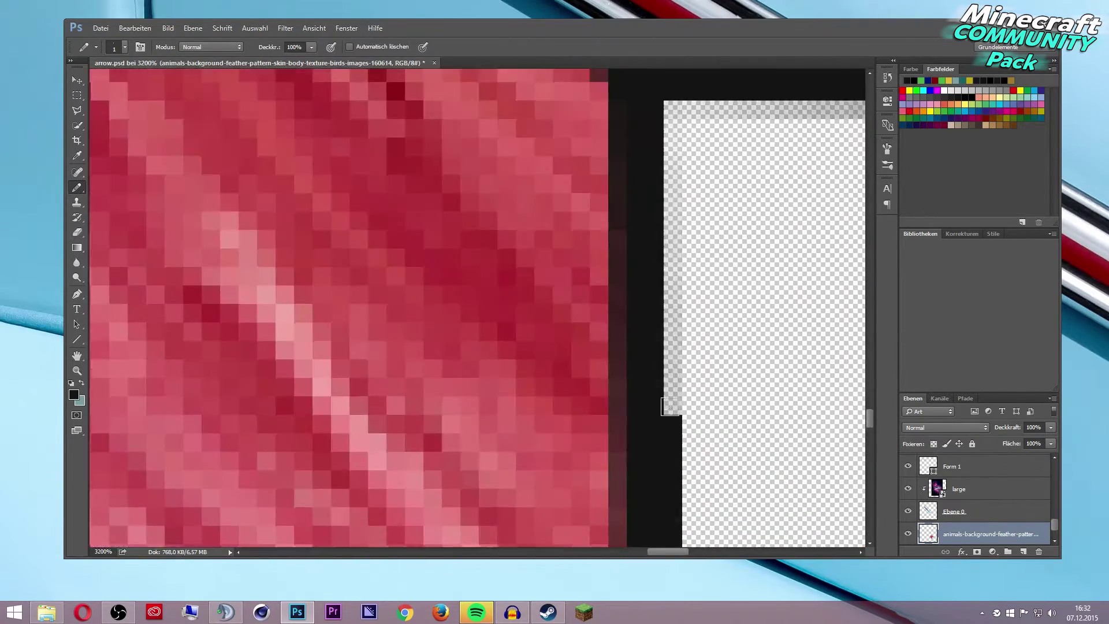
pyautogui.scroll(-3, 670, 406)
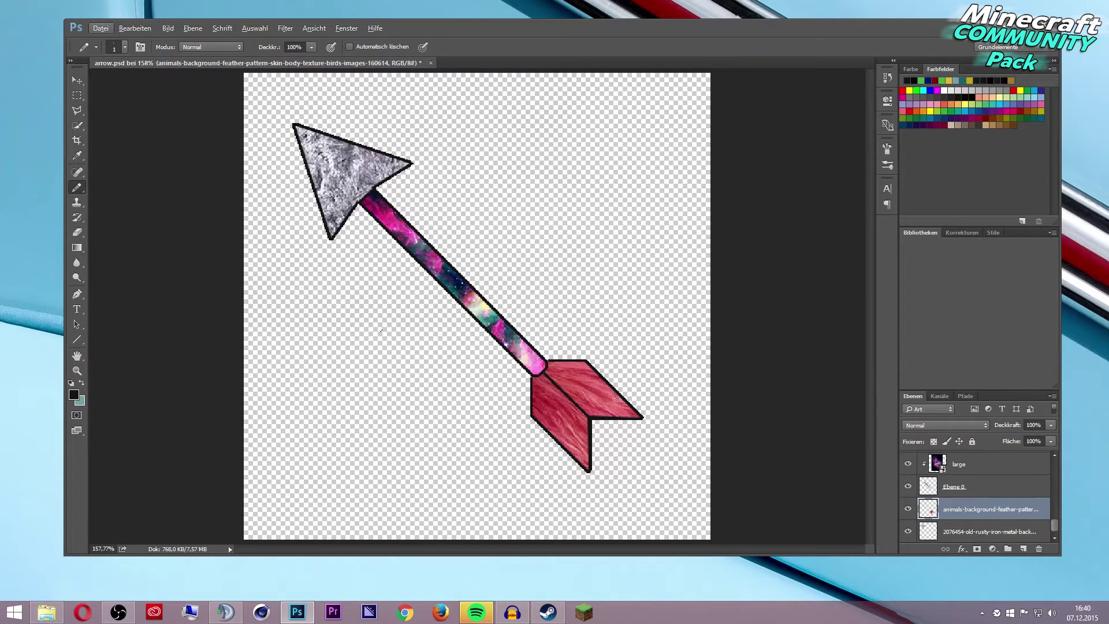
pyautogui.scroll(-2, 276, 156)
pyautogui.scroll(1, 358, 174)
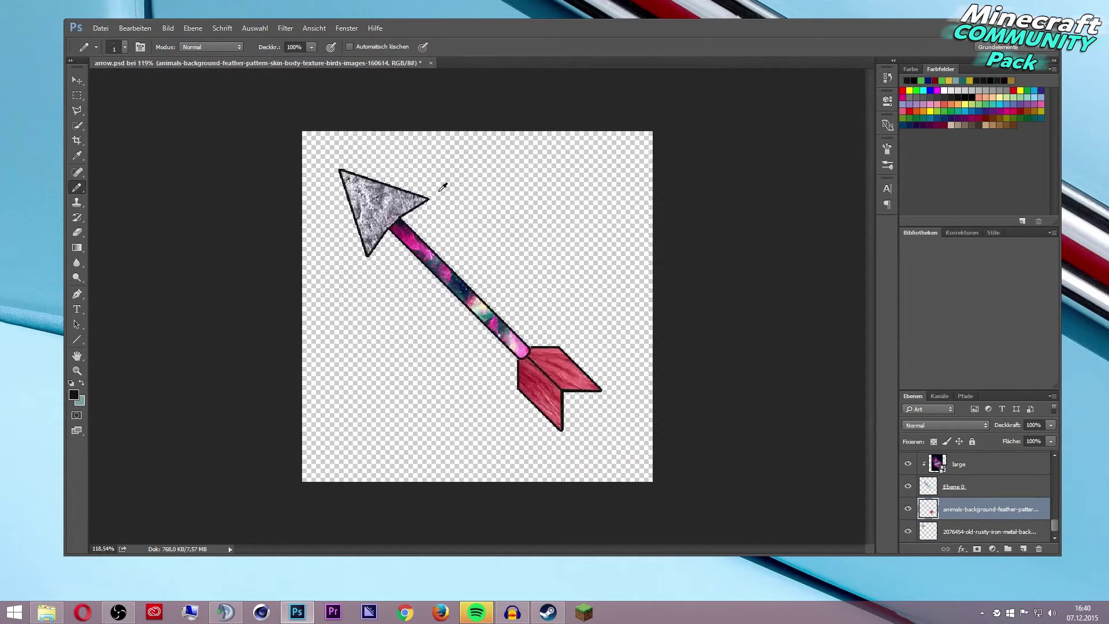
pyautogui.scroll(2, 399, 204)
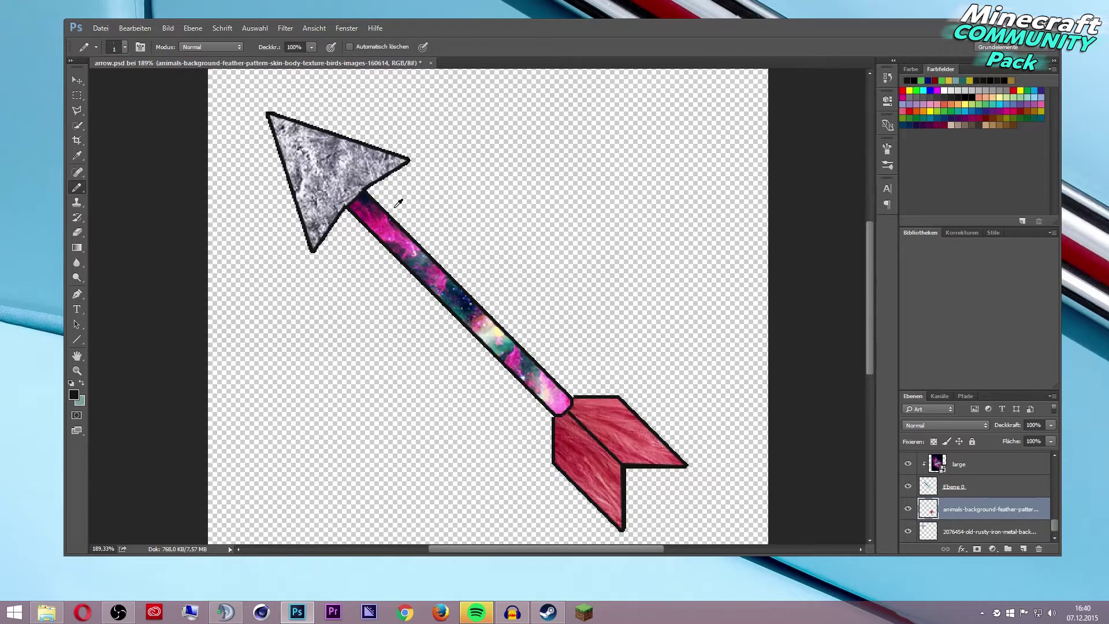
pyautogui.scroll(2, 398, 203)
pyautogui.scroll(1, 398, 203)
pyautogui.scroll(-3, 397, 203)
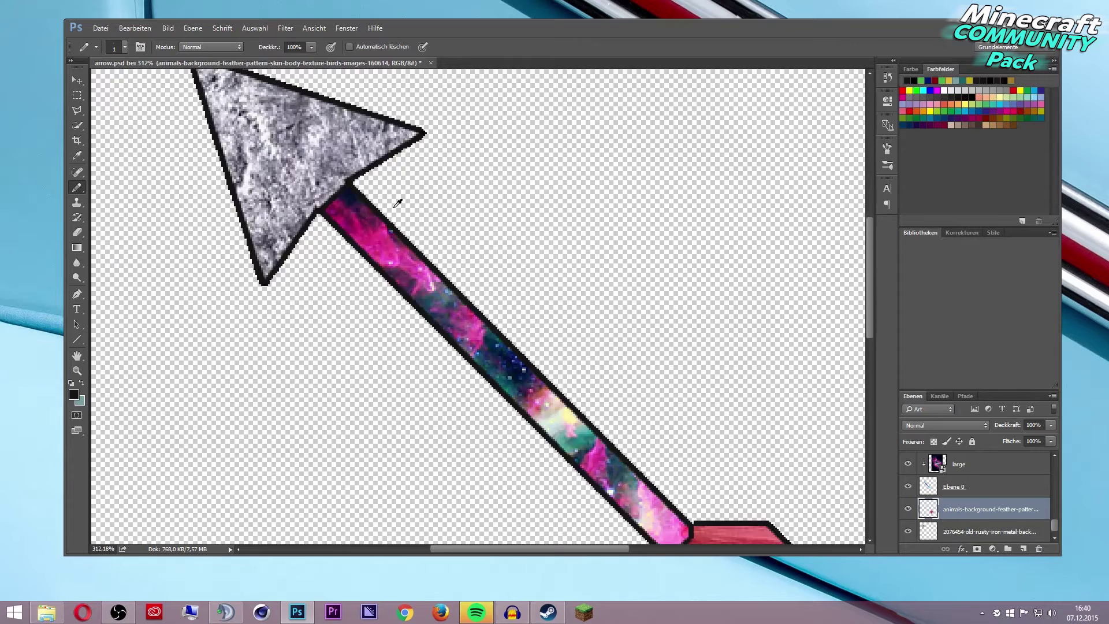
pyautogui.scroll(-3, 397, 203)
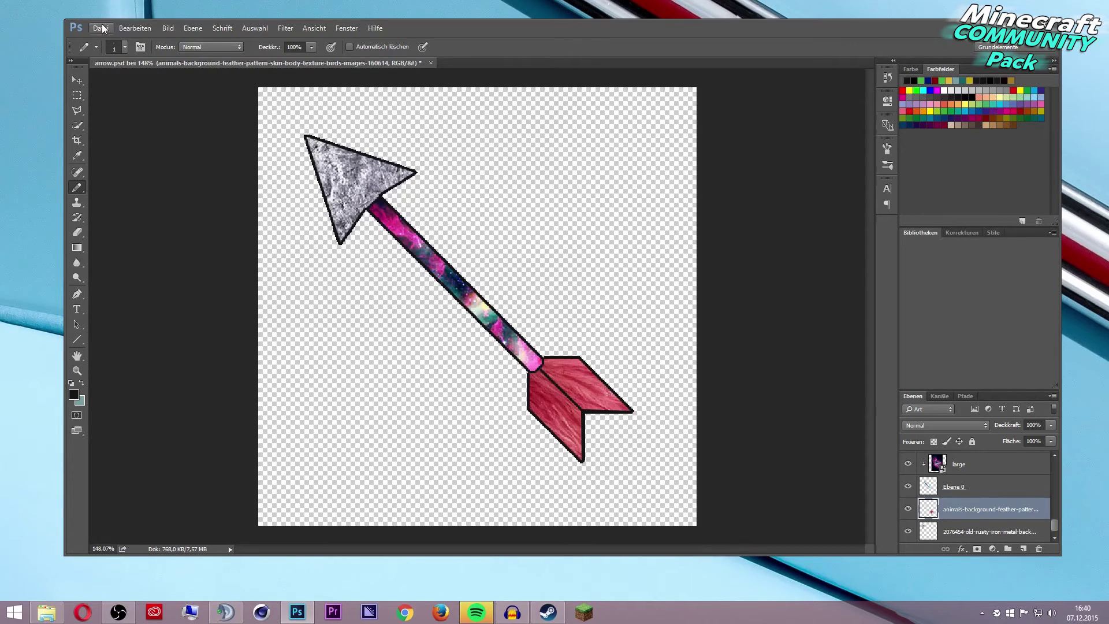
# - Save the arrow as arrow.png in Re-Pack, replacing the old file, then close arrow.psd
pyautogui.click(101, 28)
pyautogui.click(195, 152)
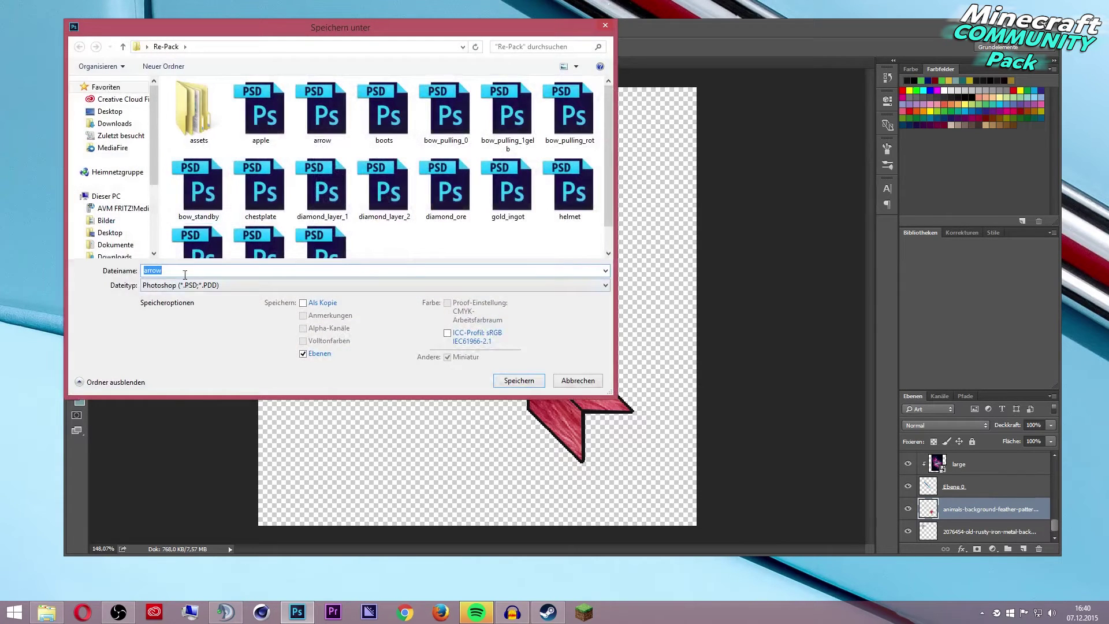
pyautogui.click(190, 284)
pyautogui.click(220, 441)
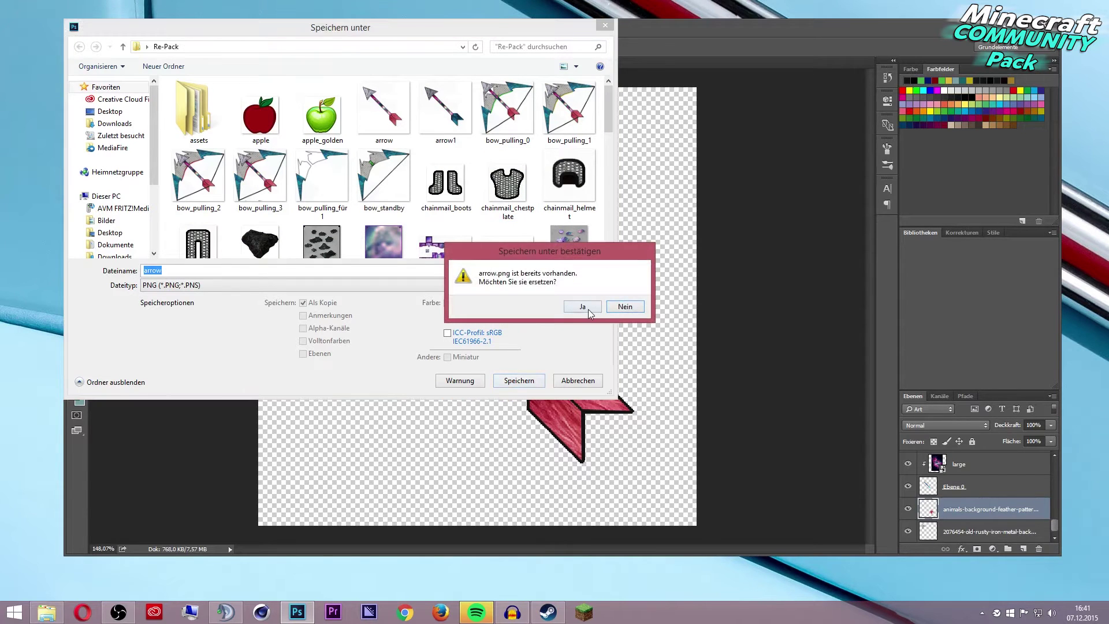
pyautogui.click(582, 307)
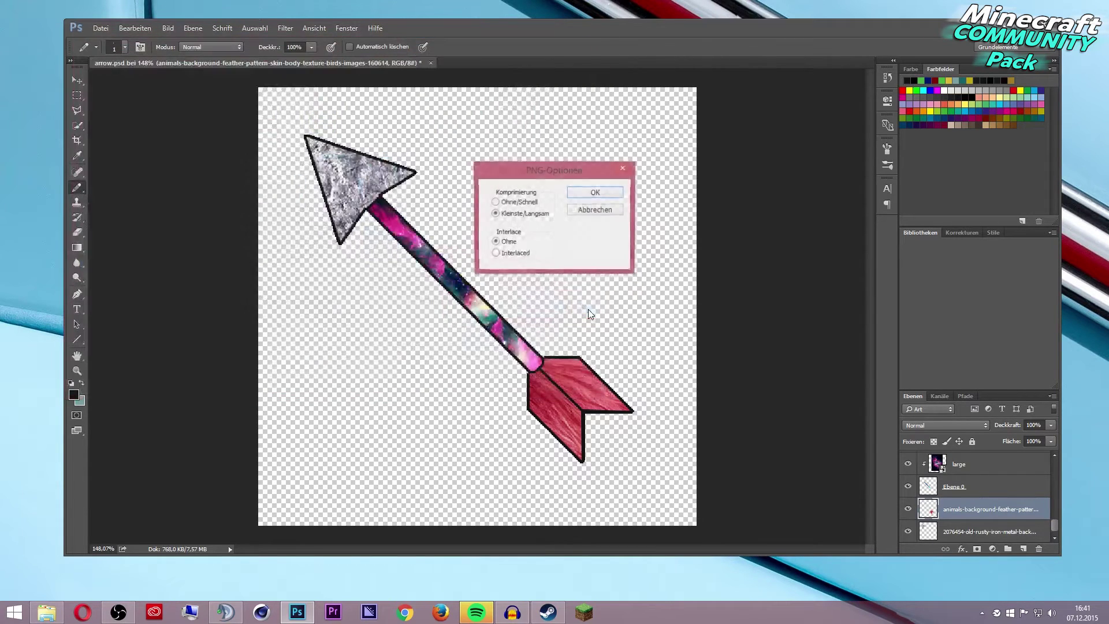
pyautogui.click(569, 193)
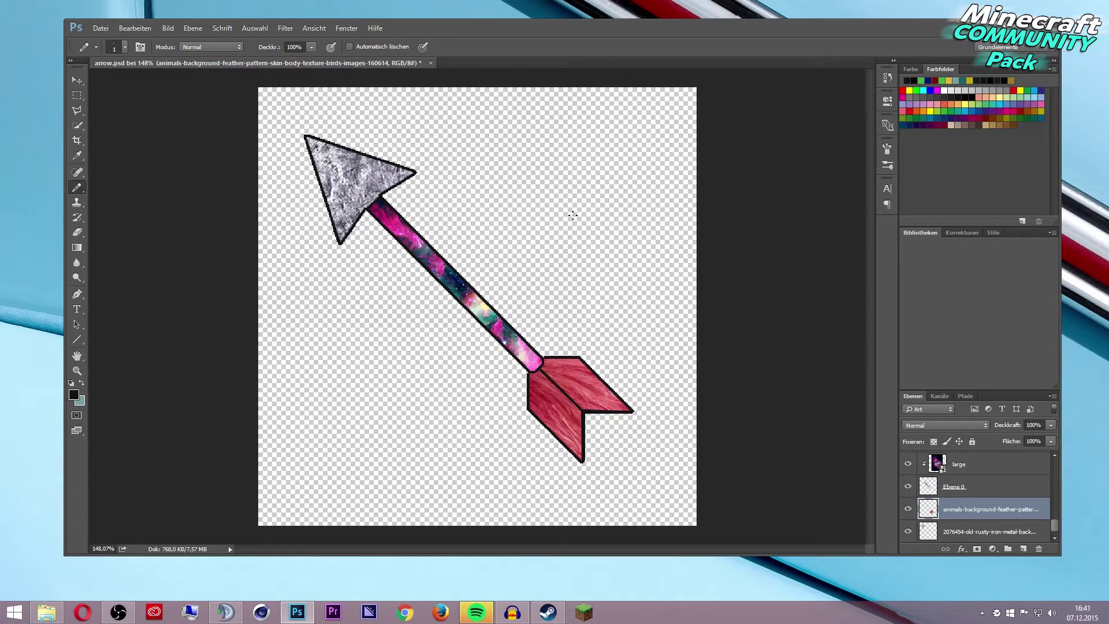
pyautogui.click(431, 62)
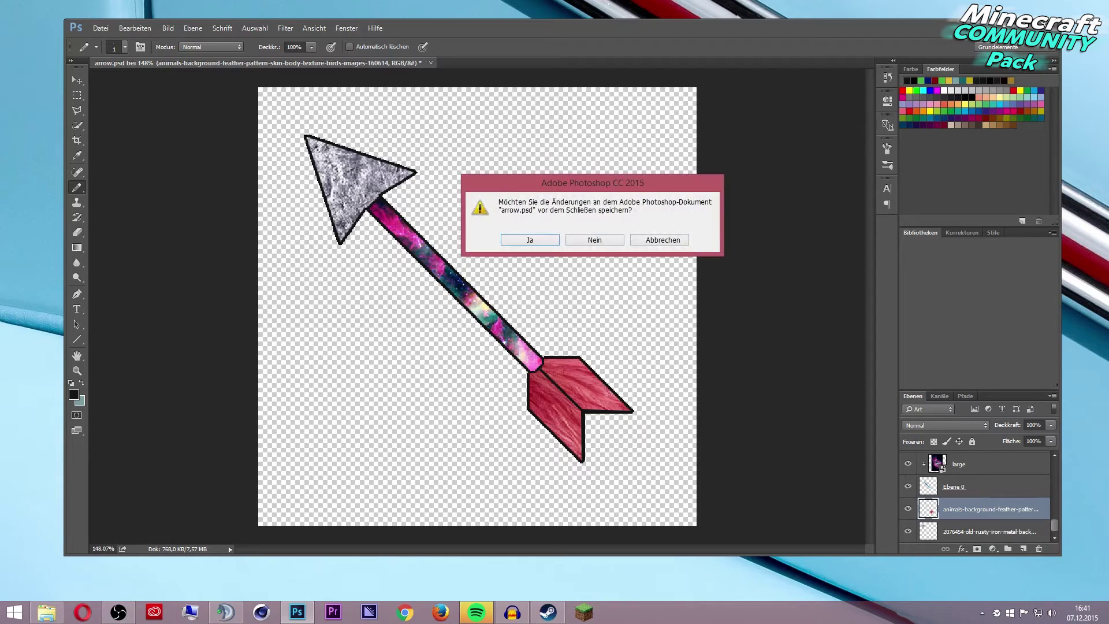
# - Save and close arrow.psd, then stretch the leather layer wider in diamond_layer_1 and commit
pyautogui.click(554, 238)
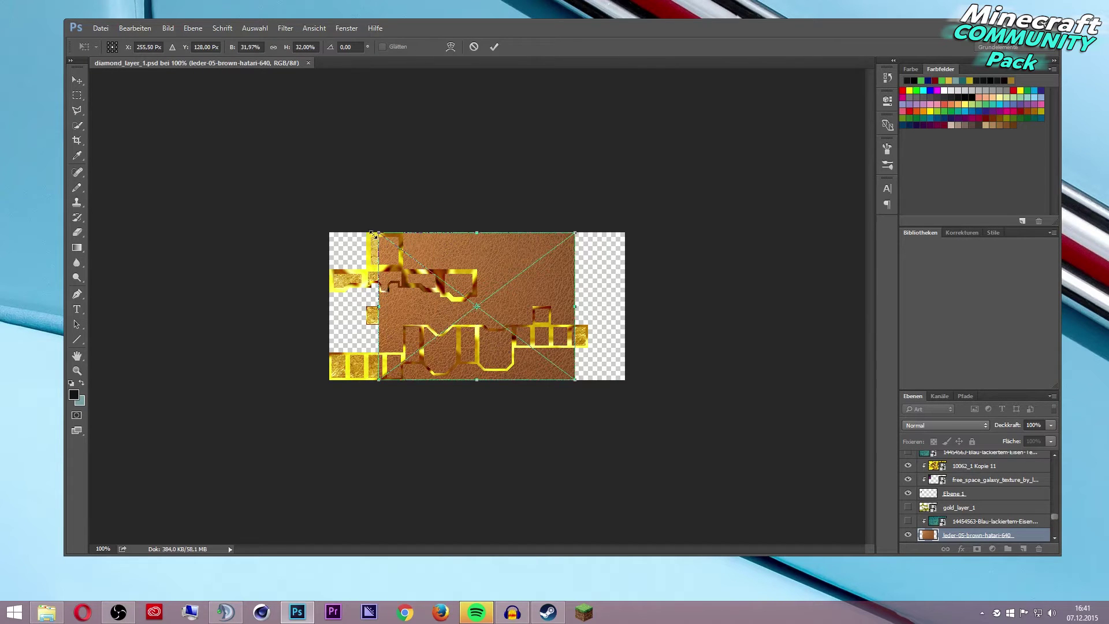
pyautogui.moveTo(371, 234); pyautogui.dragTo(302, 232)
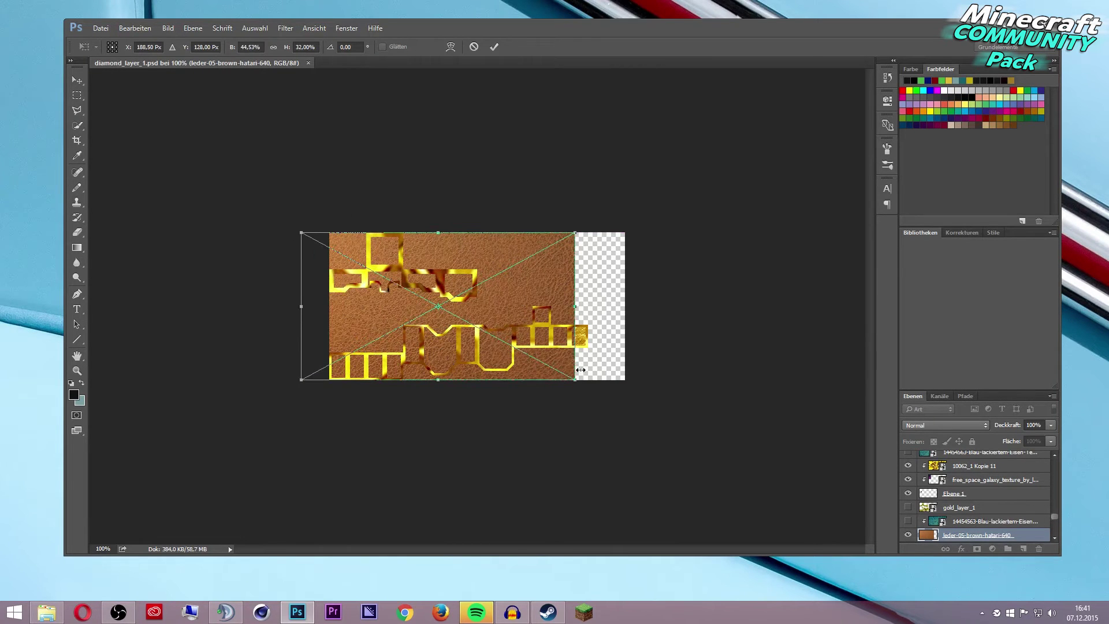
pyautogui.moveTo(577, 378); pyautogui.dragTo(592, 380)
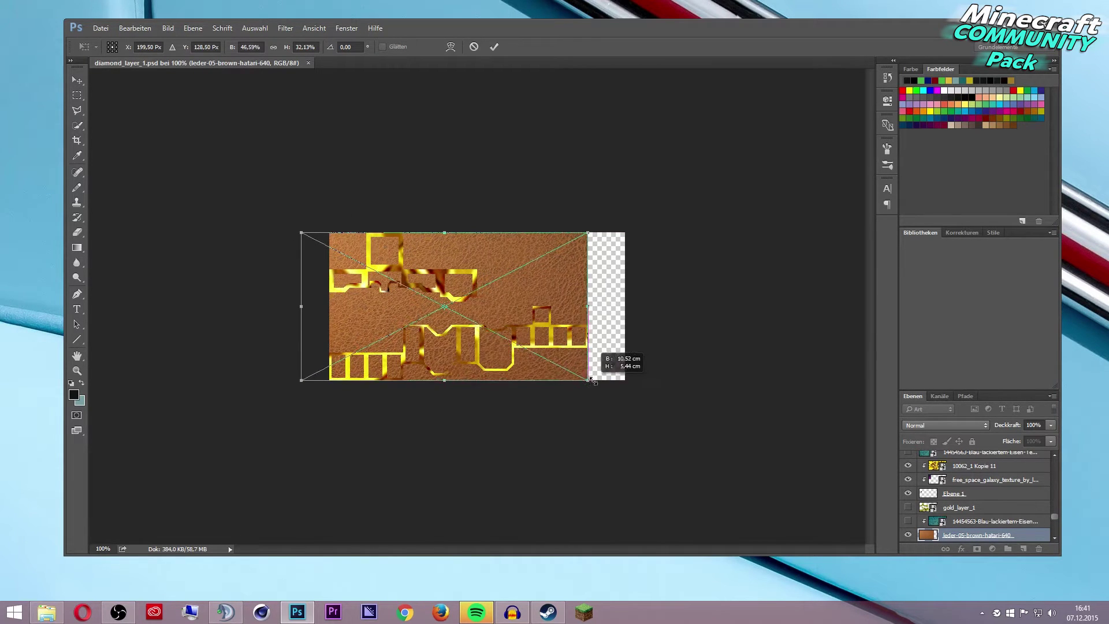
pyautogui.click(491, 49)
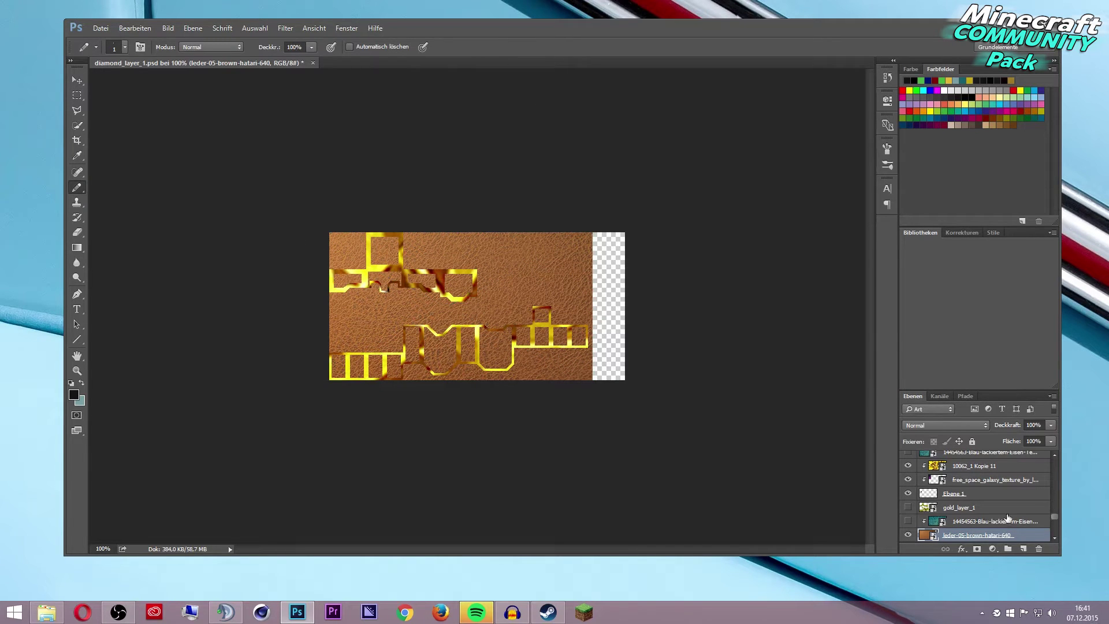
# - Clip the leather layer to the gold shapes, duplicate it, and move the copy above another gold layer
pyautogui.scroll(-2, 1002, 508)
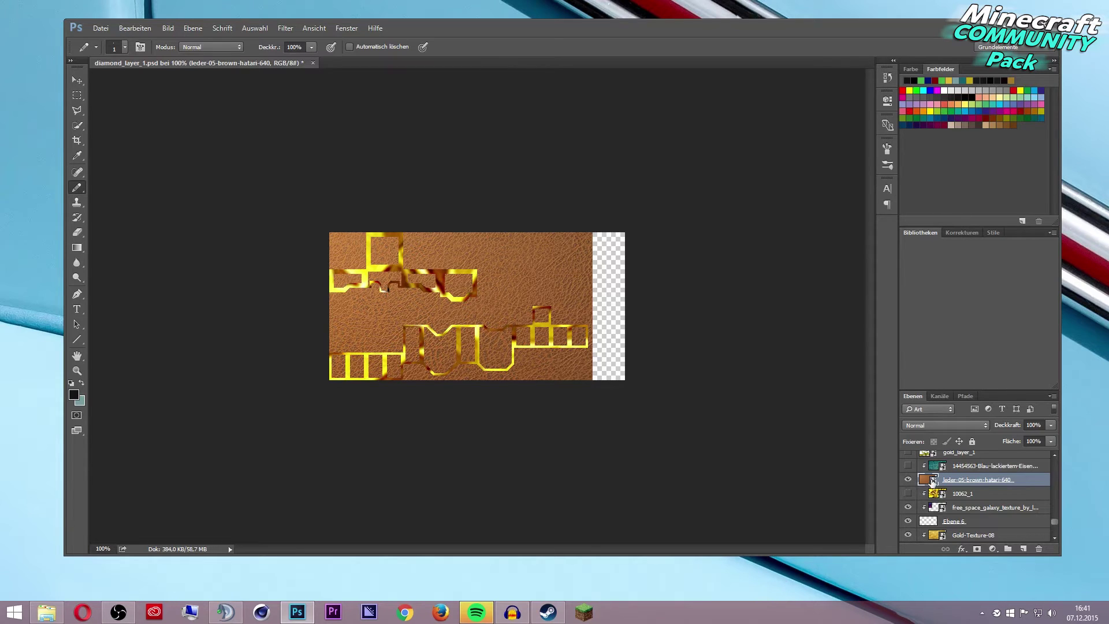
pyautogui.keyDown('alt'); pyautogui.click(954, 482); pyautogui.keyUp('alt')
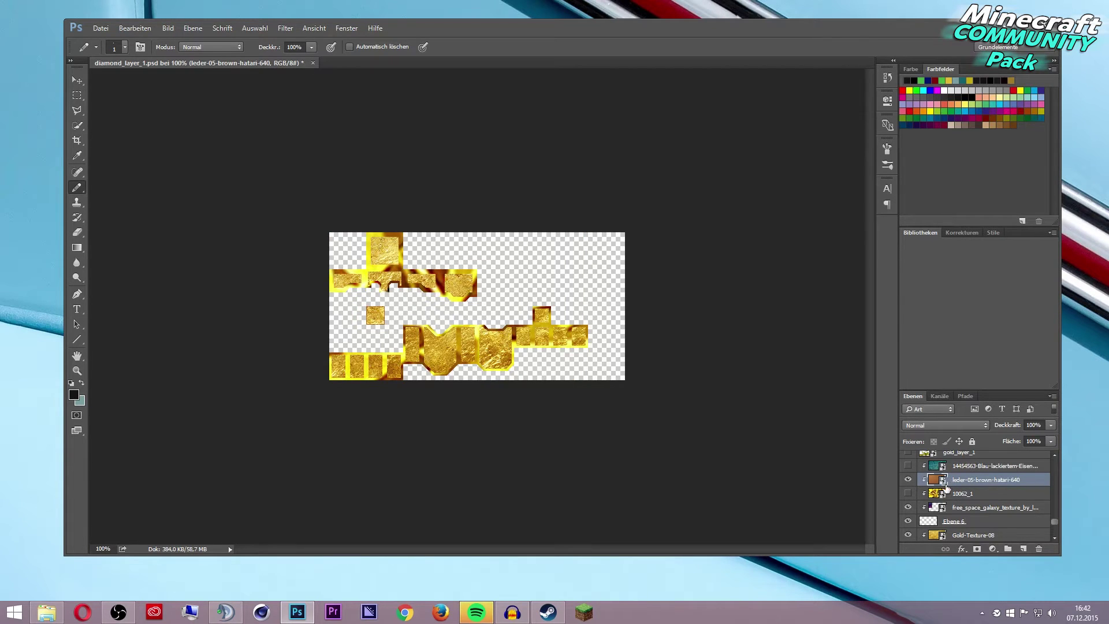
pyautogui.rightClick(990, 479)
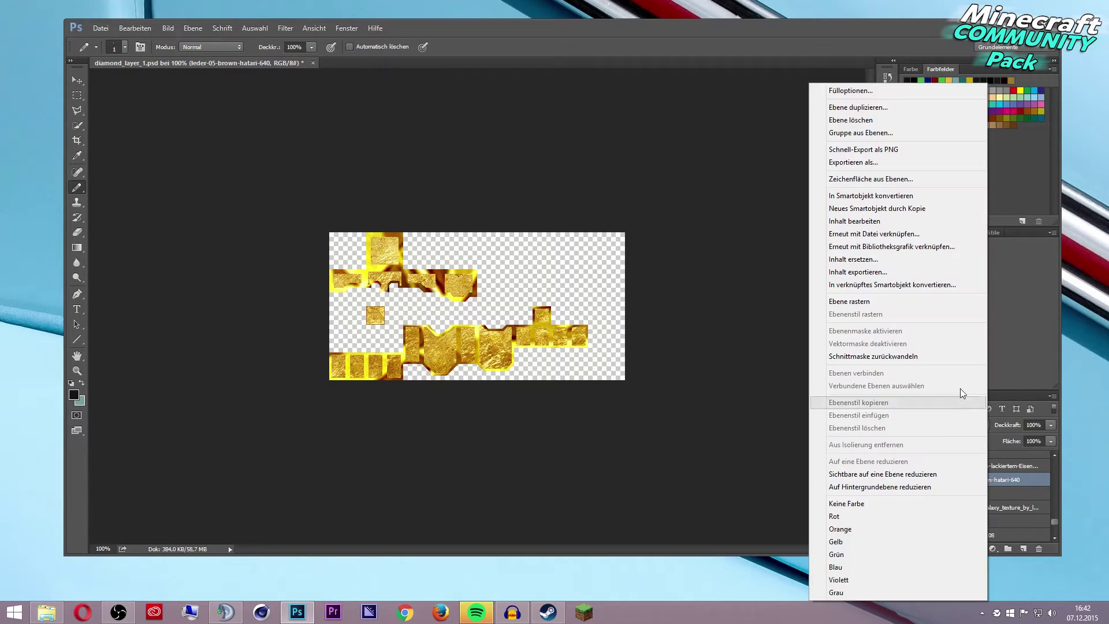
pyautogui.click(852, 106)
pyautogui.click(656, 188)
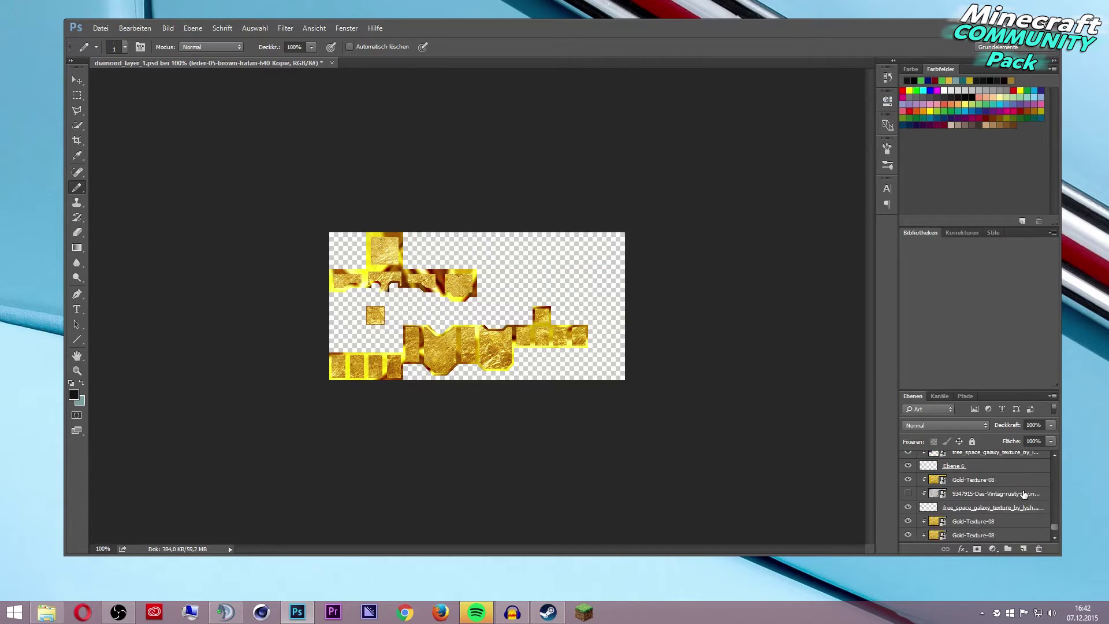
pyautogui.rightClick(961, 487)
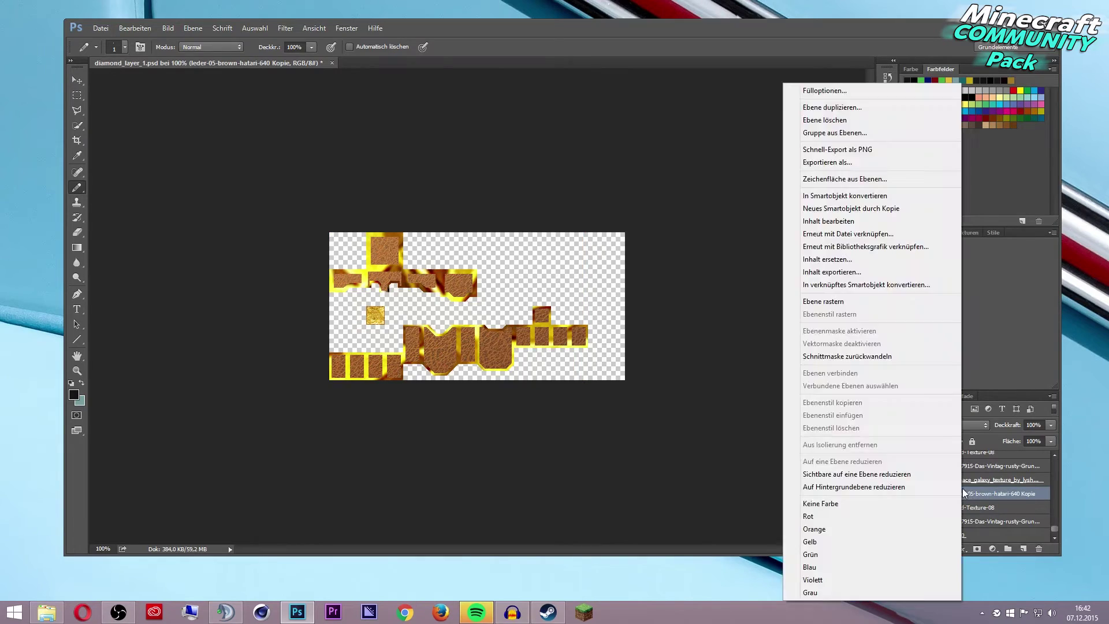
pyautogui.moveTo(962, 488); pyautogui.dragTo(976, 484)
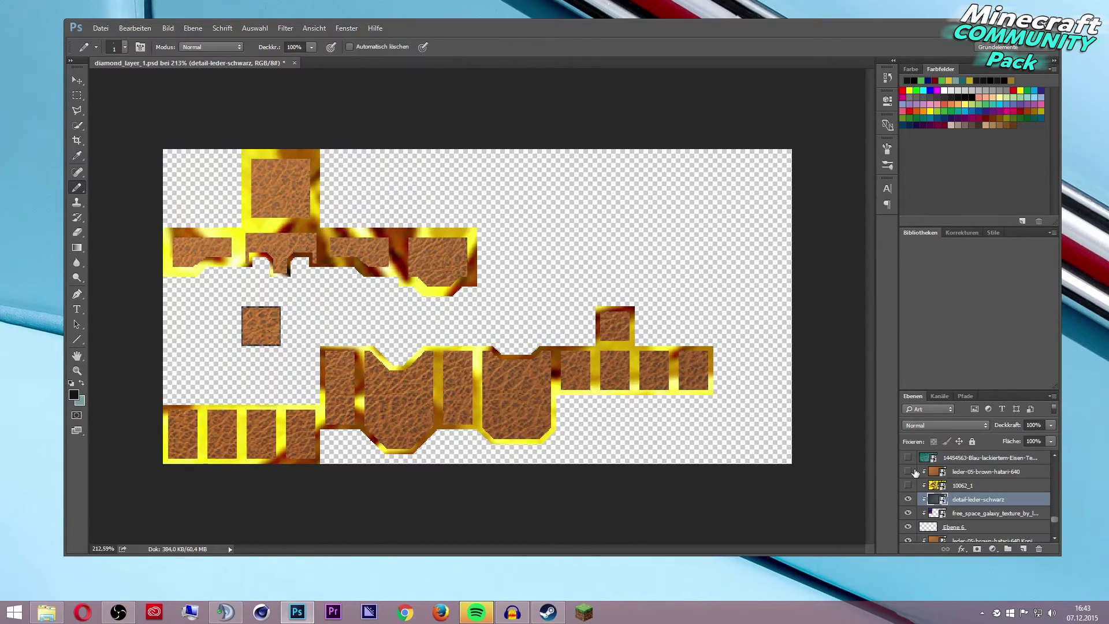
# - Make several copies of the dark leather layer to cover gold trim pieces
pyautogui.click(591, 231)
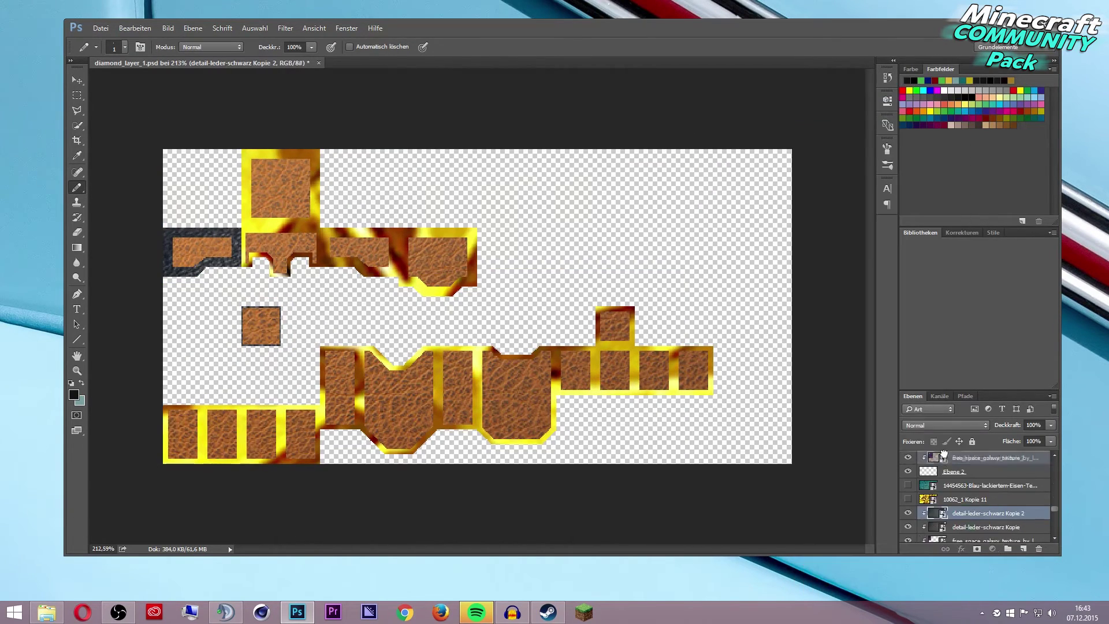
pyautogui.rightClick(982, 499)
pyautogui.click(841, 107)
pyautogui.press('Return')
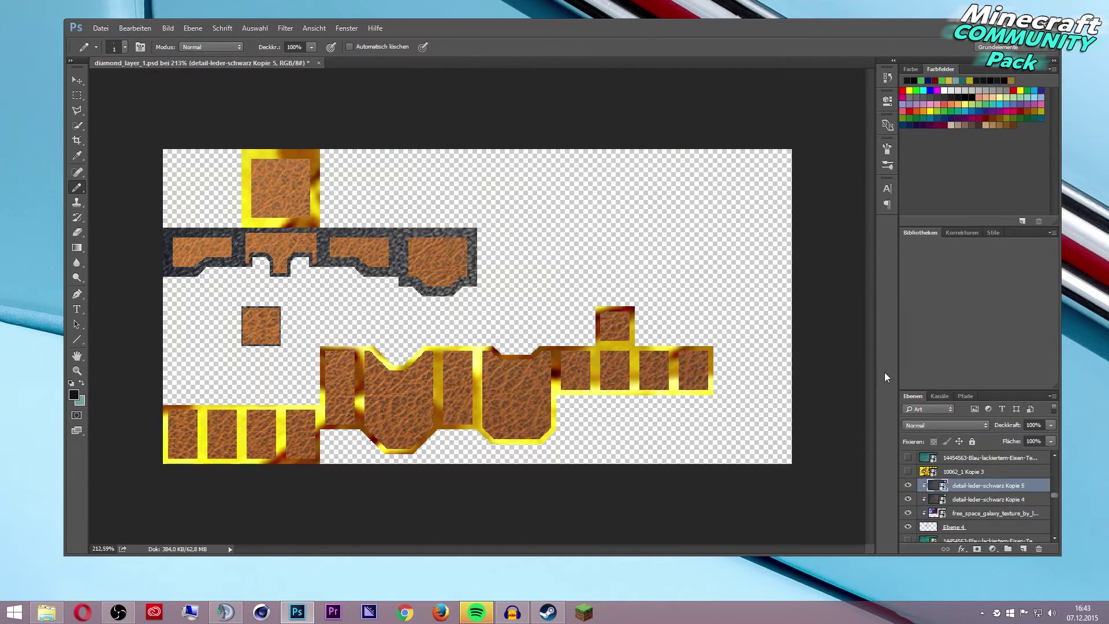
pyautogui.rightClick(982, 499)
pyautogui.click(826, 107)
pyautogui.rightClick(982, 499)
pyautogui.click(826, 107)
# - Add further dark leather copies until all remaining gold trim is covered
pyautogui.rightClick(960, 496)
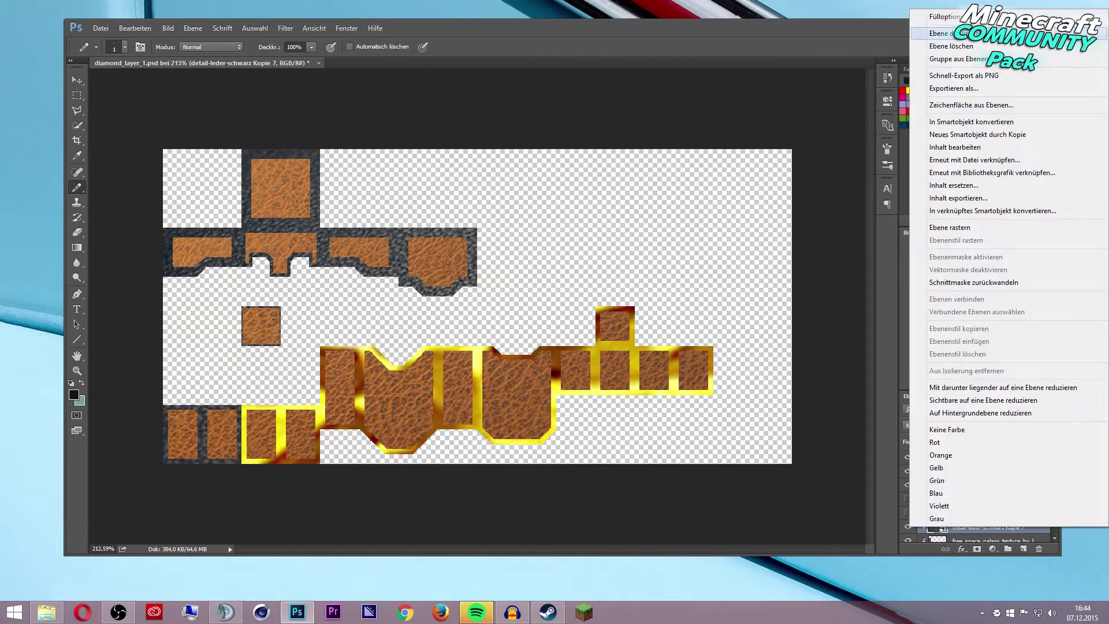
pyautogui.click(954, 35)
pyautogui.rightClick(960, 495)
pyautogui.click(826, 108)
pyautogui.press('Return')
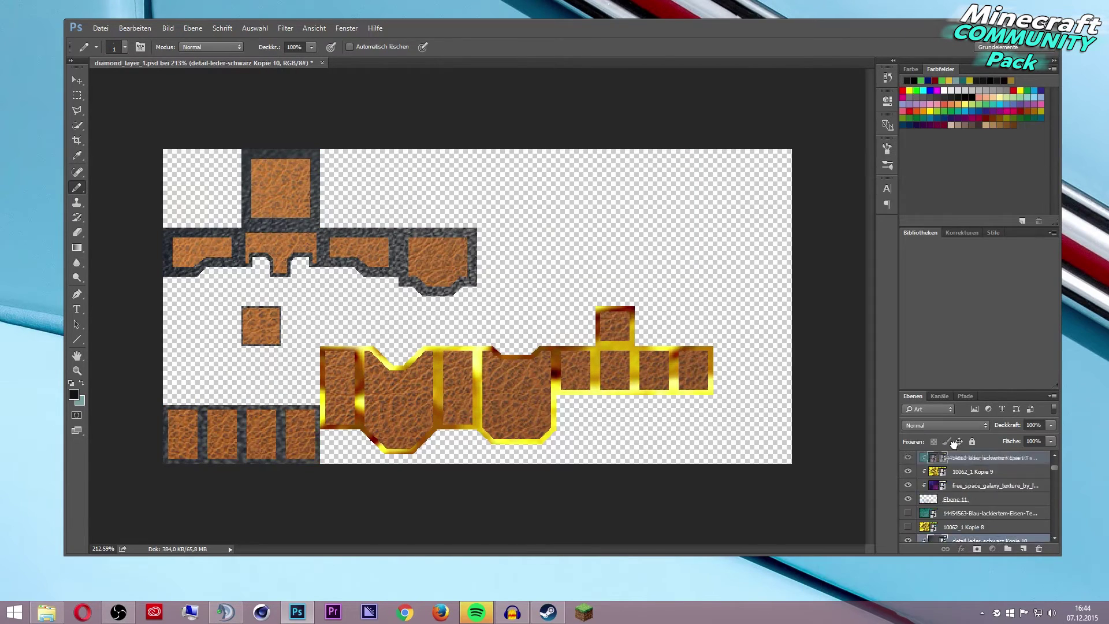
pyautogui.rightClick(960, 499)
pyautogui.click(826, 107)
pyautogui.click(661, 192)
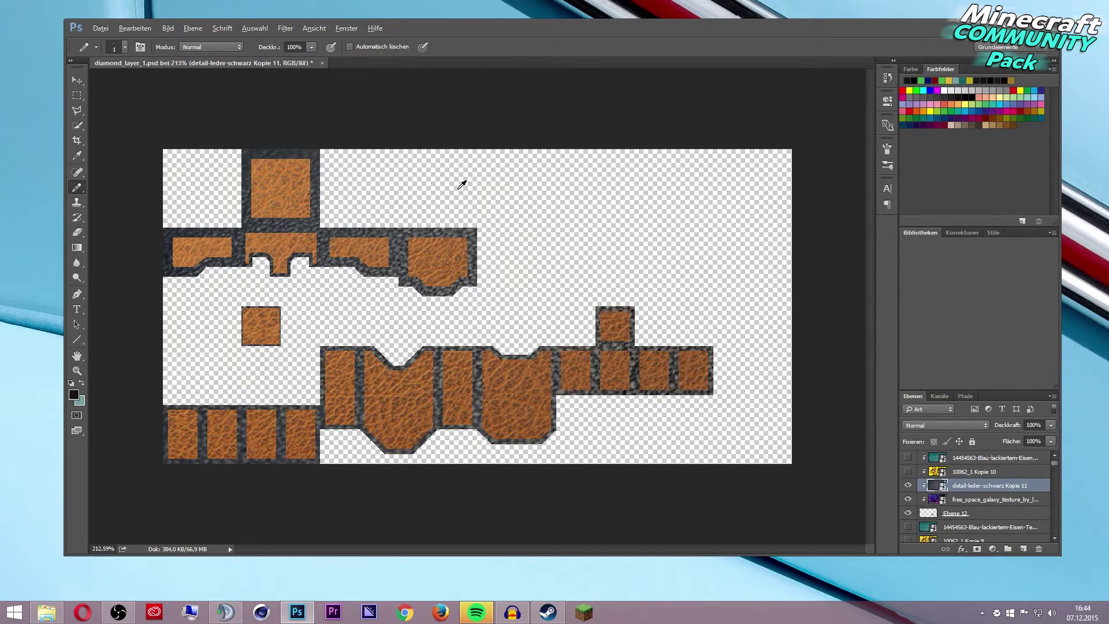
pyautogui.scroll(-3, 408, 204)
pyautogui.scroll(-2, 381, 240)
pyautogui.scroll(-3, 424, 290)
pyautogui.scroll(2, 478, 313)
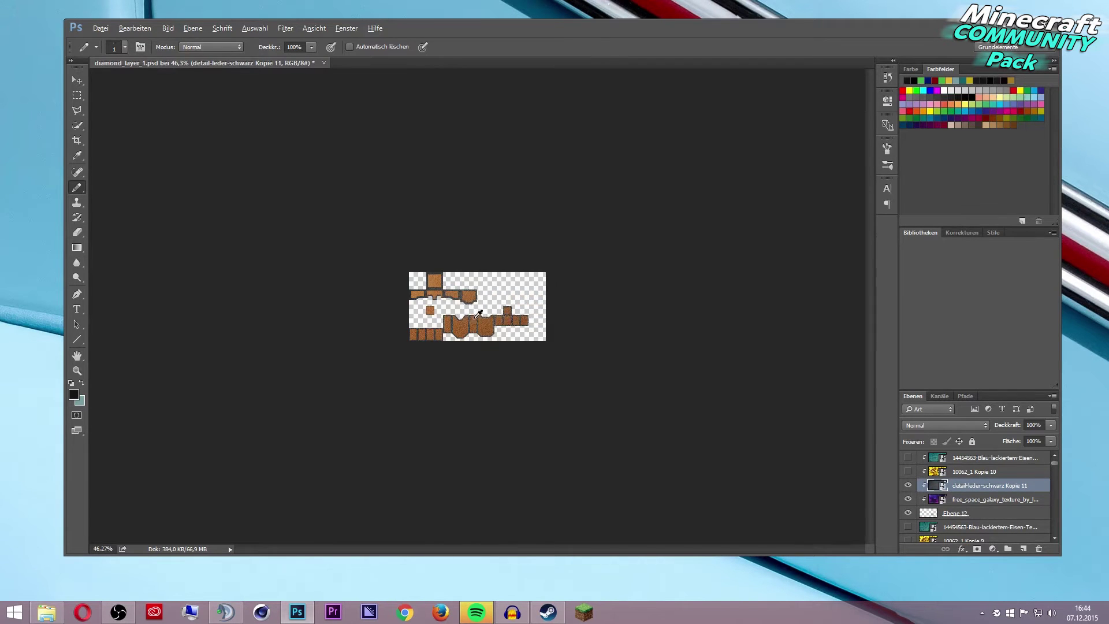
pyautogui.scroll(4, 478, 314)
pyautogui.scroll(-1, 459, 295)
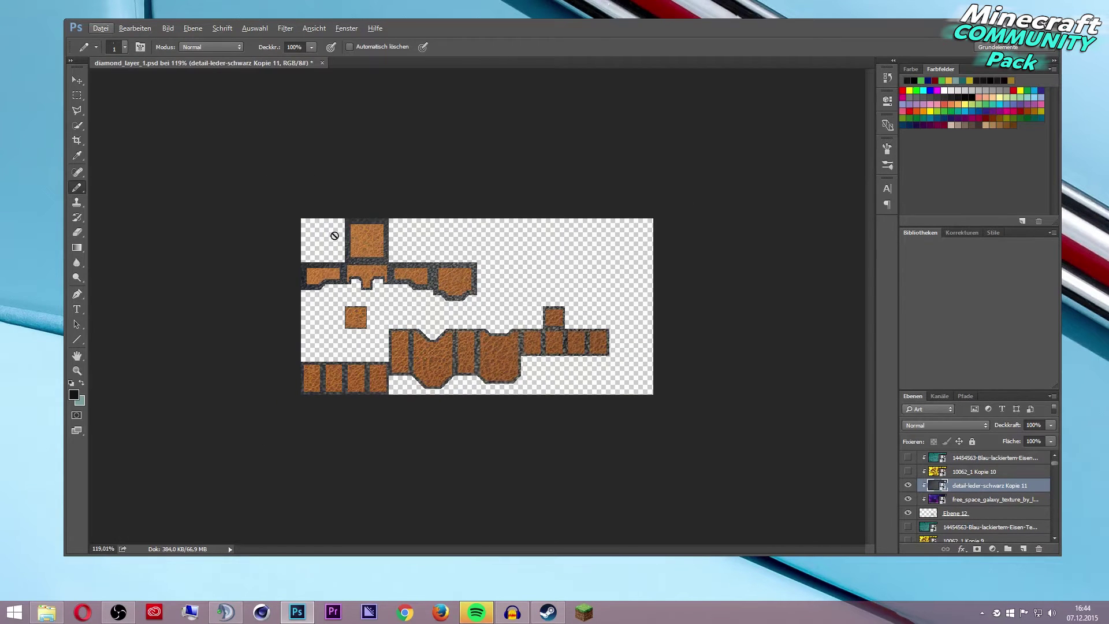
# - Save the texture as PNG leder_layer_1 in Re-Pack, then save the PSD as well
pyautogui.click(101, 27)
pyautogui.click(157, 154)
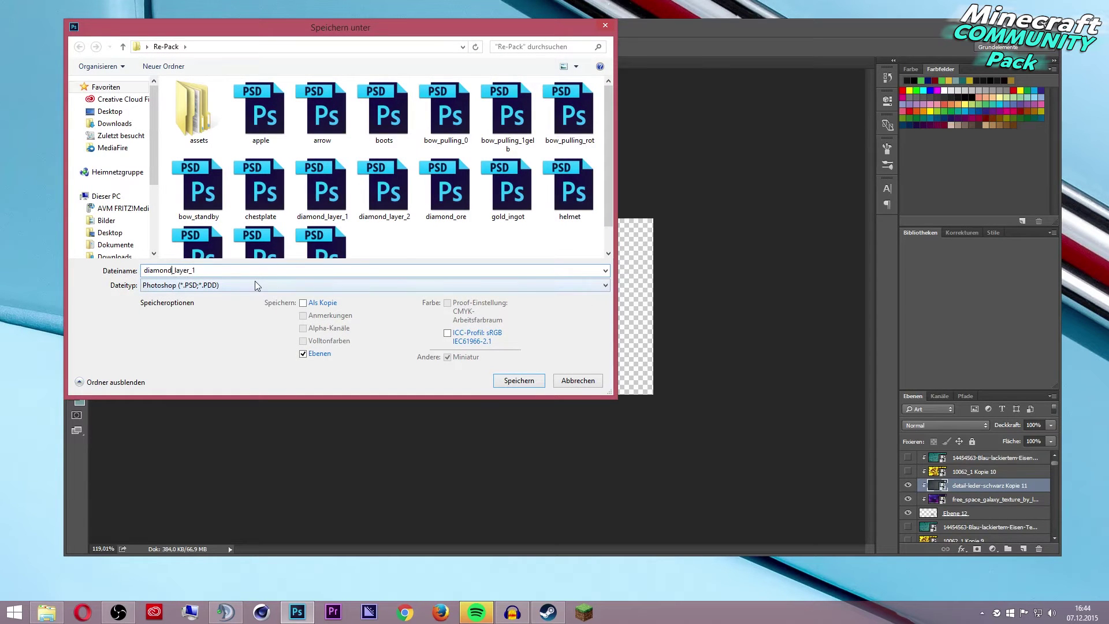
pyautogui.press('BackSpace')
pyautogui.press('BackSpace')
pyautogui.press('BackSpace')
pyautogui.press('BackSpace')
pyautogui.press('BackSpace')
pyautogui.press('BackSpace')
pyautogui.press('BackSpace')
pyautogui.write('led')
pyautogui.click(201, 285)
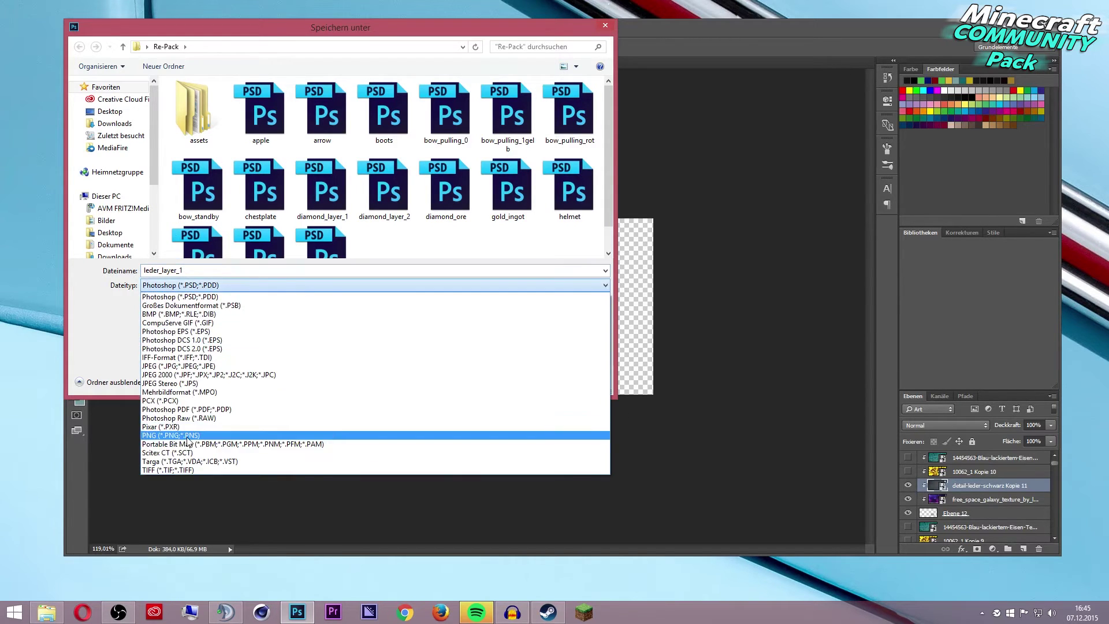
pyautogui.click(190, 443)
pyautogui.click(525, 387)
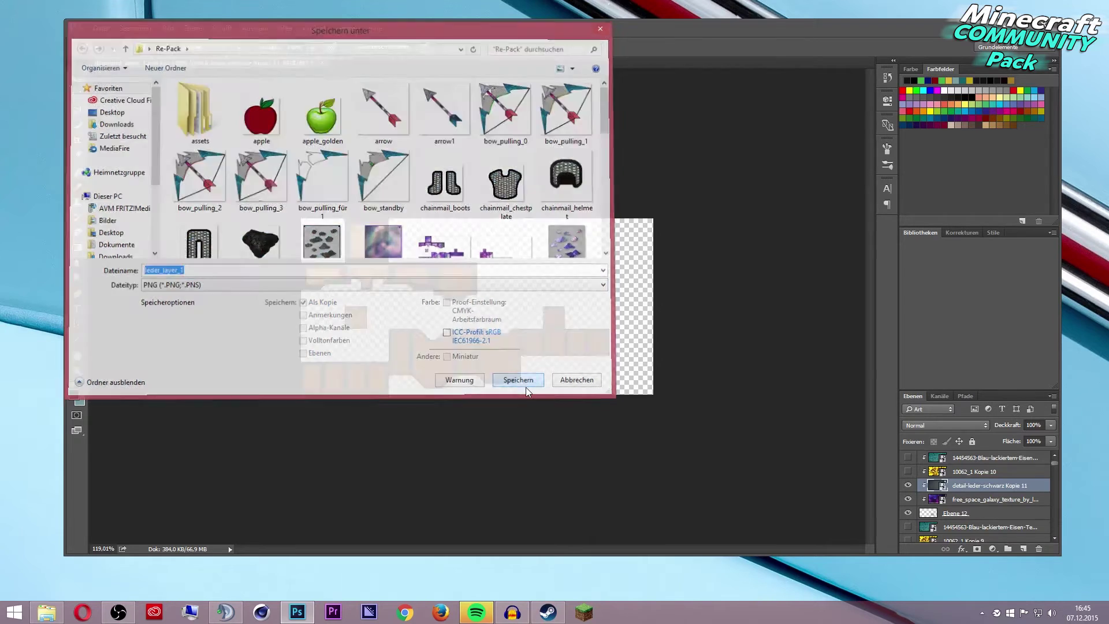
pyautogui.click(597, 197)
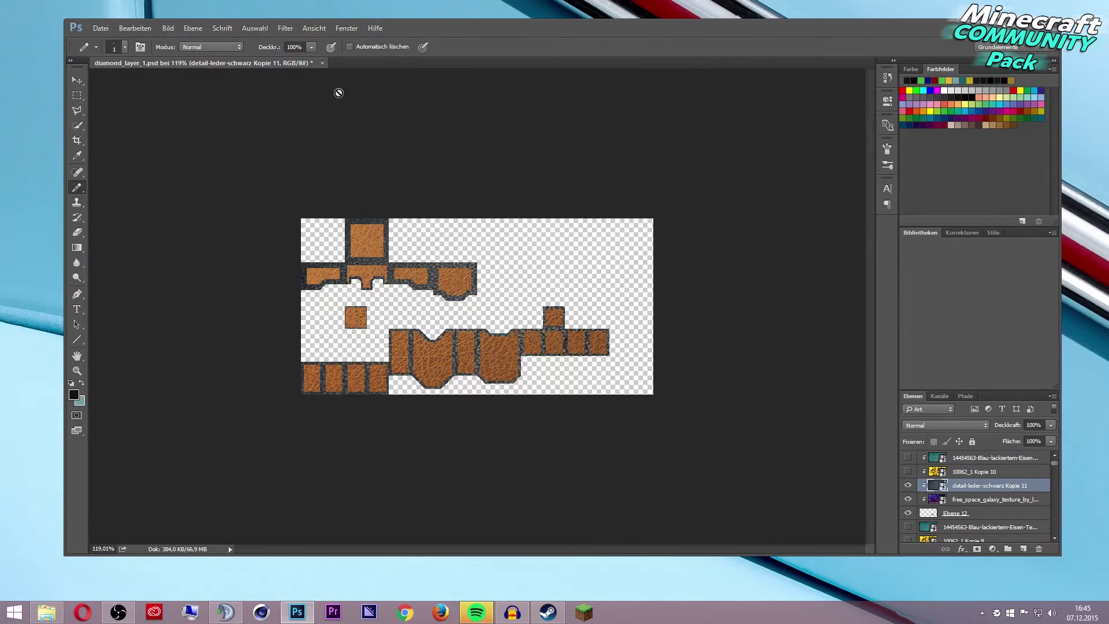
pyautogui.click(102, 26)
pyautogui.click(164, 147)
# - Close diamond_layer_1 and bring up the second leather sheet, diamond_layer_2.psd
pyautogui.click(318, 63)
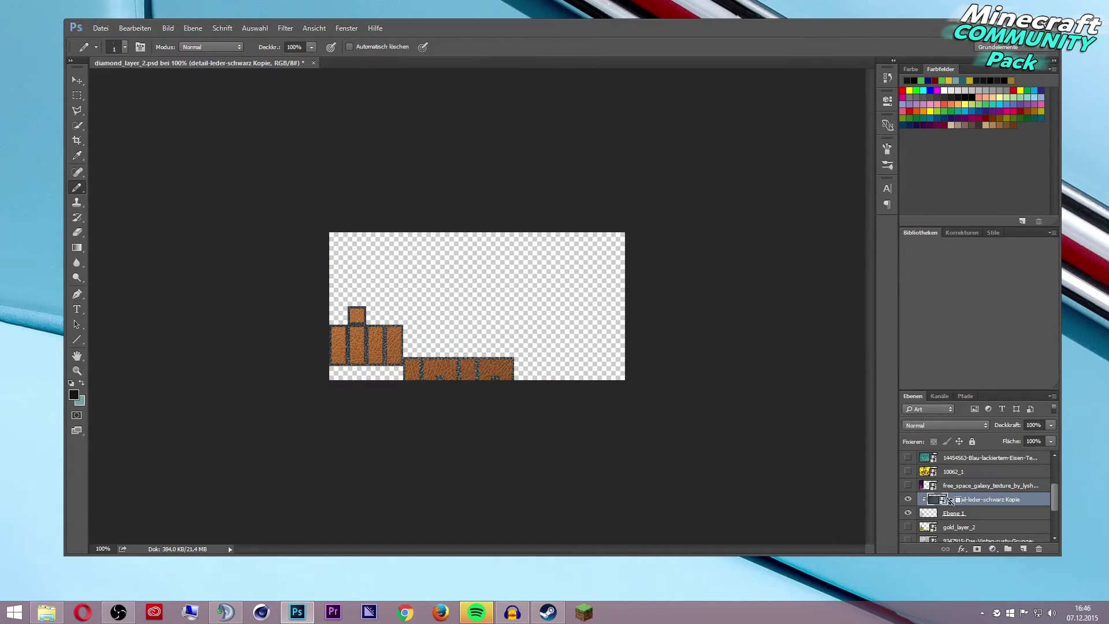
pyautogui.scroll(-2, 404, 243)
pyautogui.scroll(2, 401, 240)
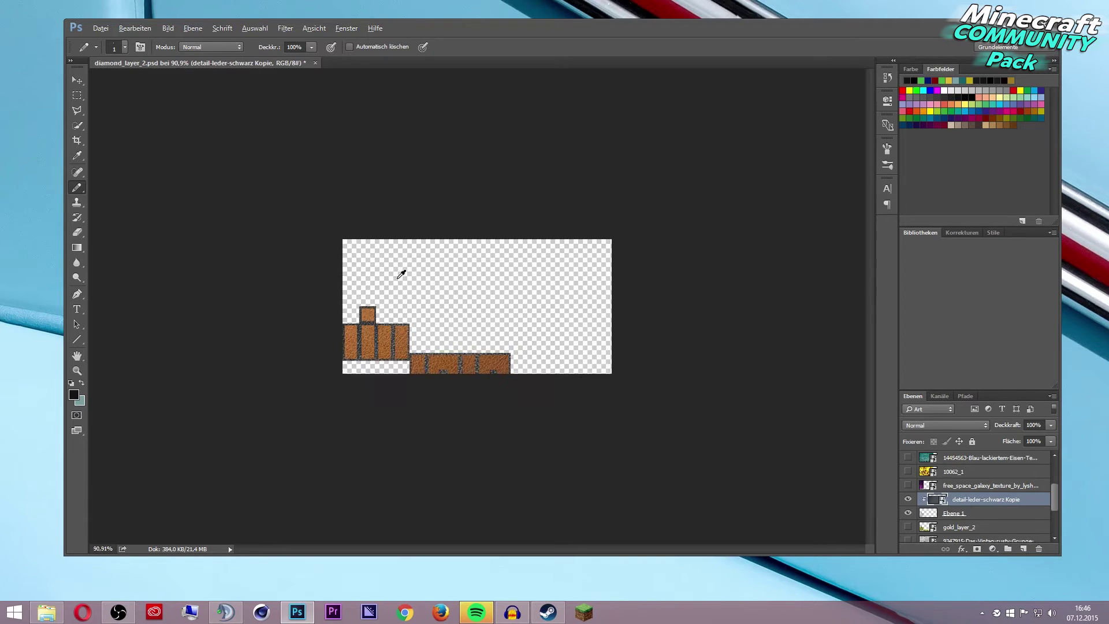
pyautogui.scroll(2, 391, 275)
# - Save the second sheet as PNG leder_layer_2, then close the diamond_layer_2 document
pyautogui.click(101, 28)
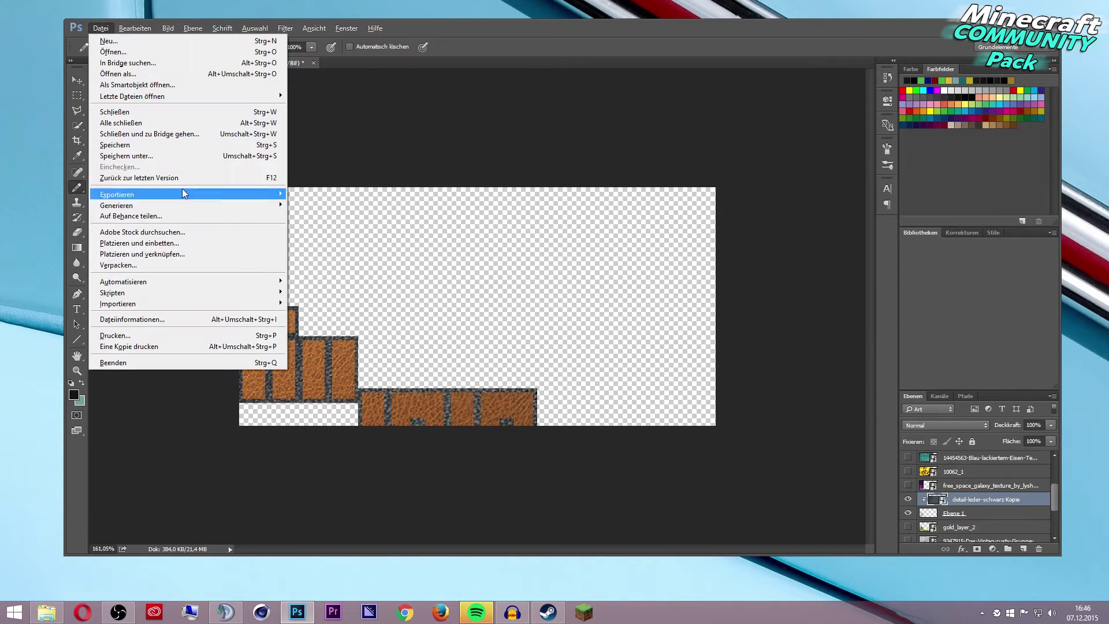
pyautogui.click(144, 157)
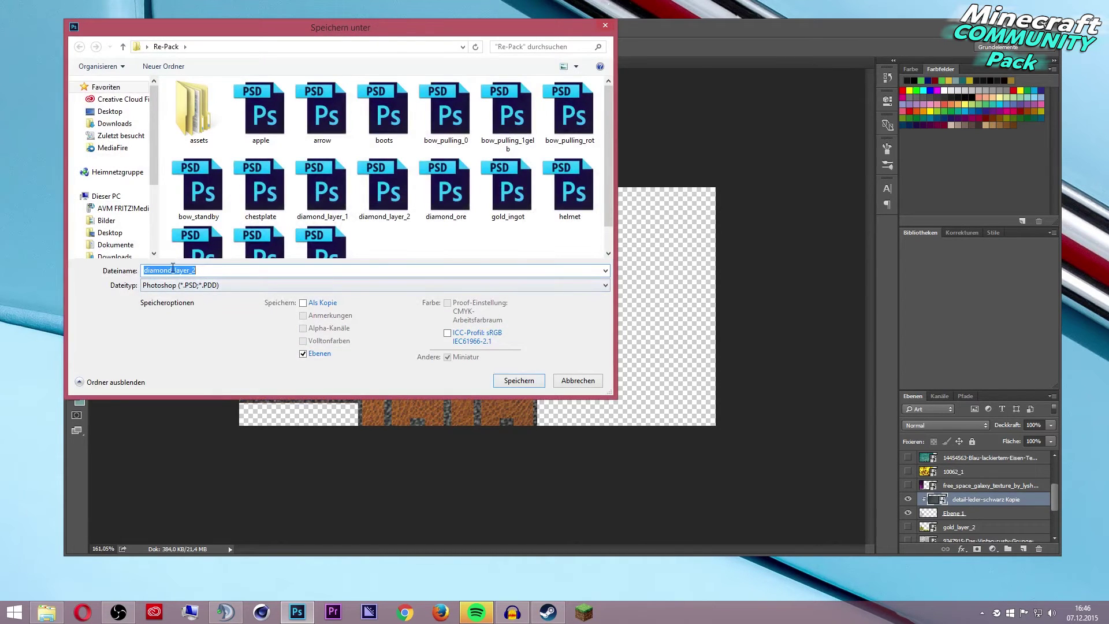
pyautogui.press('BackSpace')
pyautogui.press('BackSpace')
pyautogui.press('BackSpace')
pyautogui.write('leder')
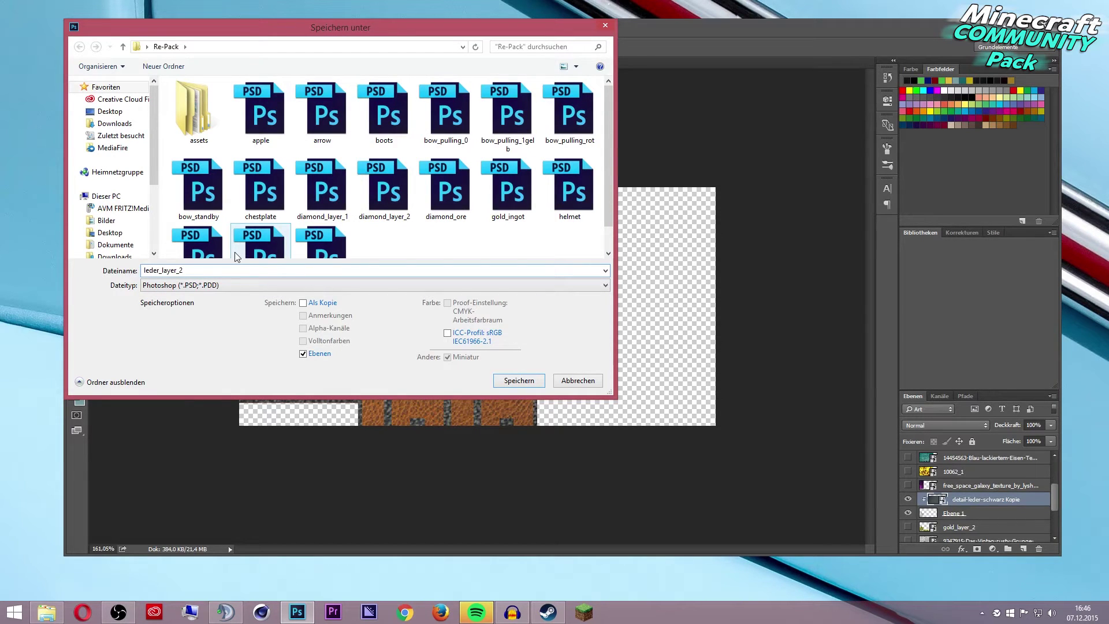
pyautogui.click(219, 285)
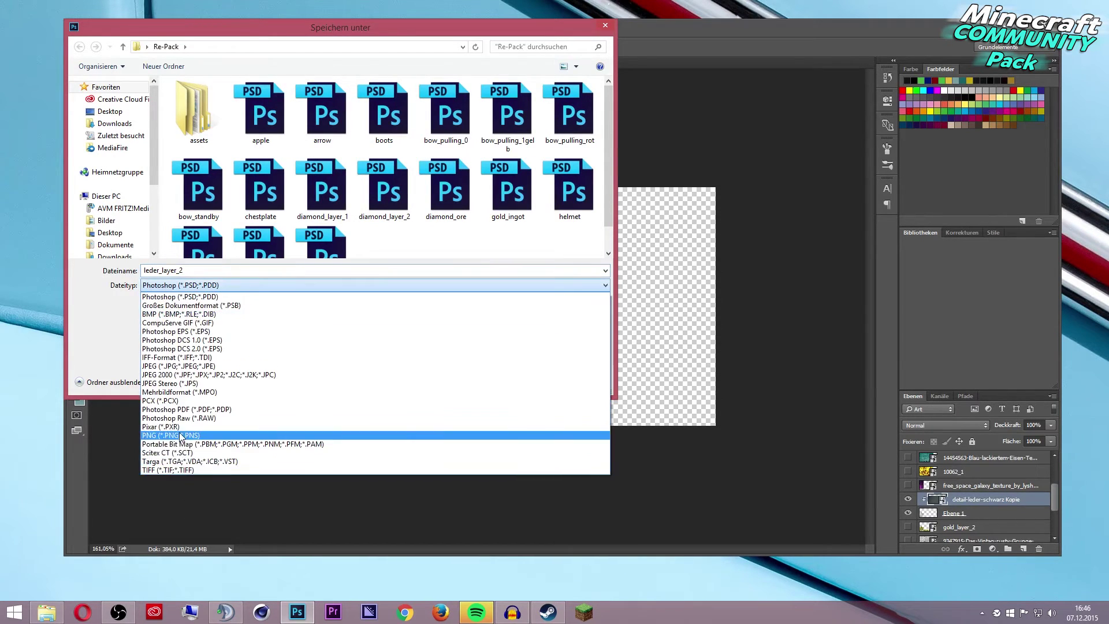
pyautogui.click(200, 440)
pyautogui.click(530, 383)
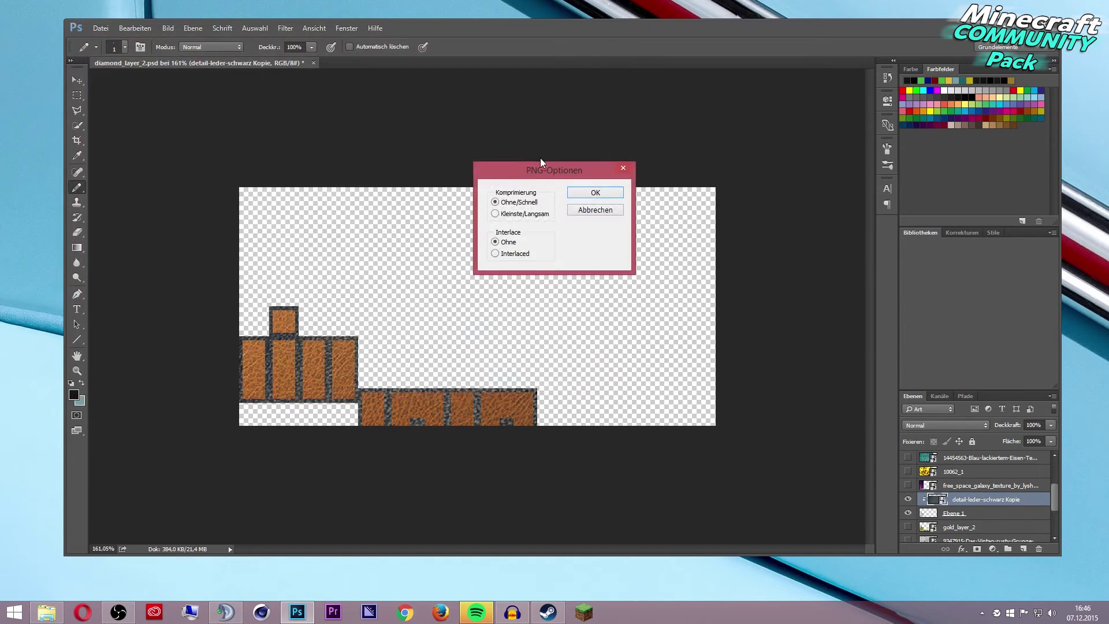
pyautogui.click(587, 191)
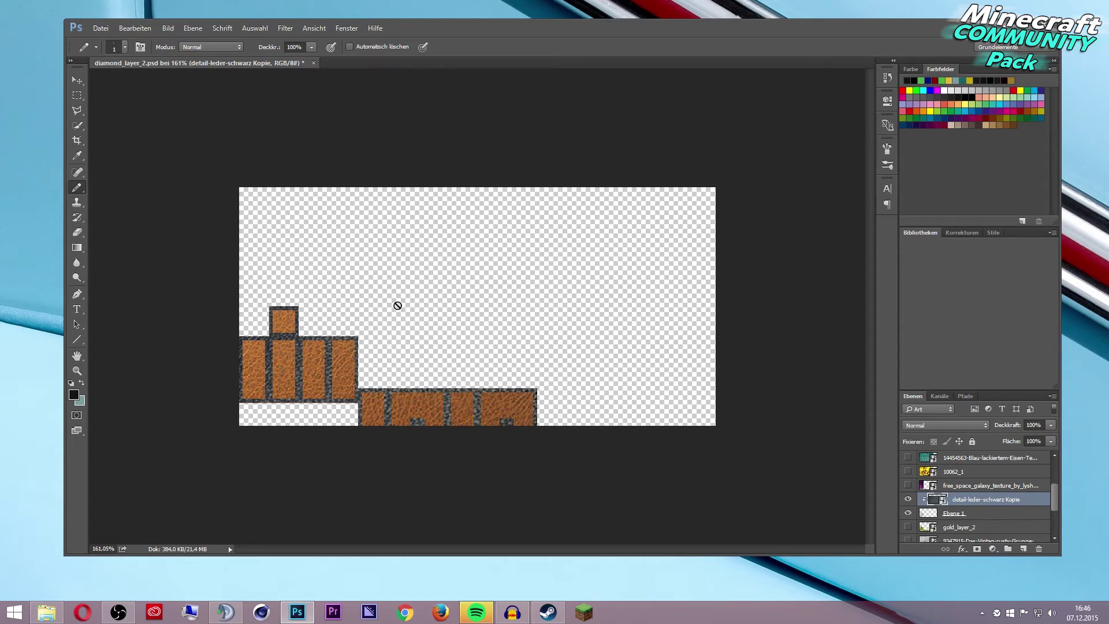
pyautogui.click(313, 63)
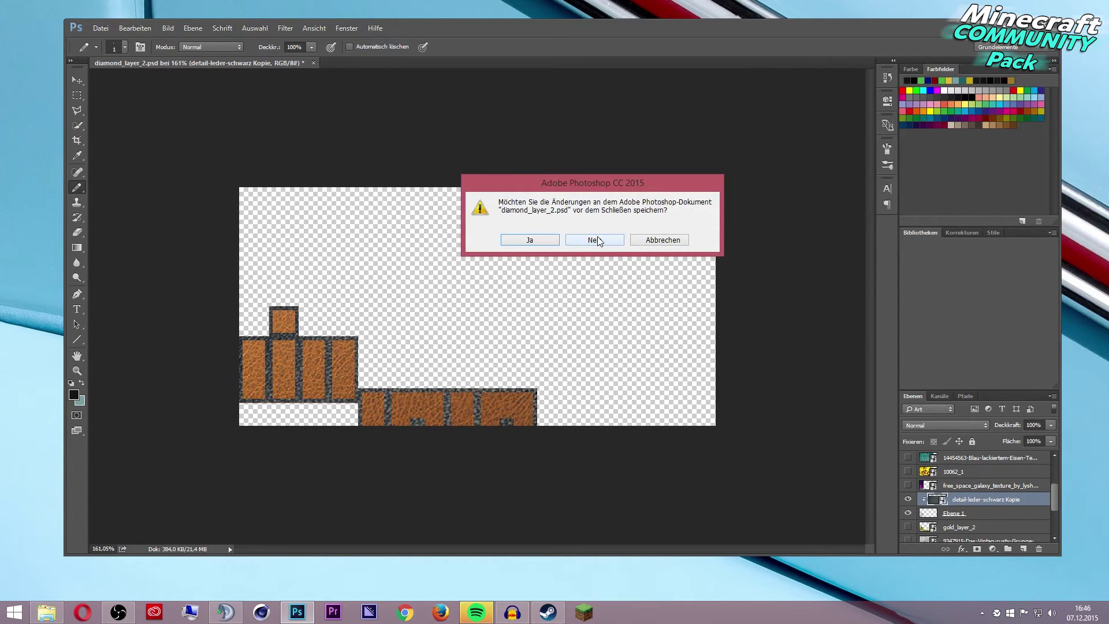
# - Discard the PSD changes, close the texture preview, and delete the old leather texture from Lobi-Pack2.zip
pyautogui.click(518, 240)
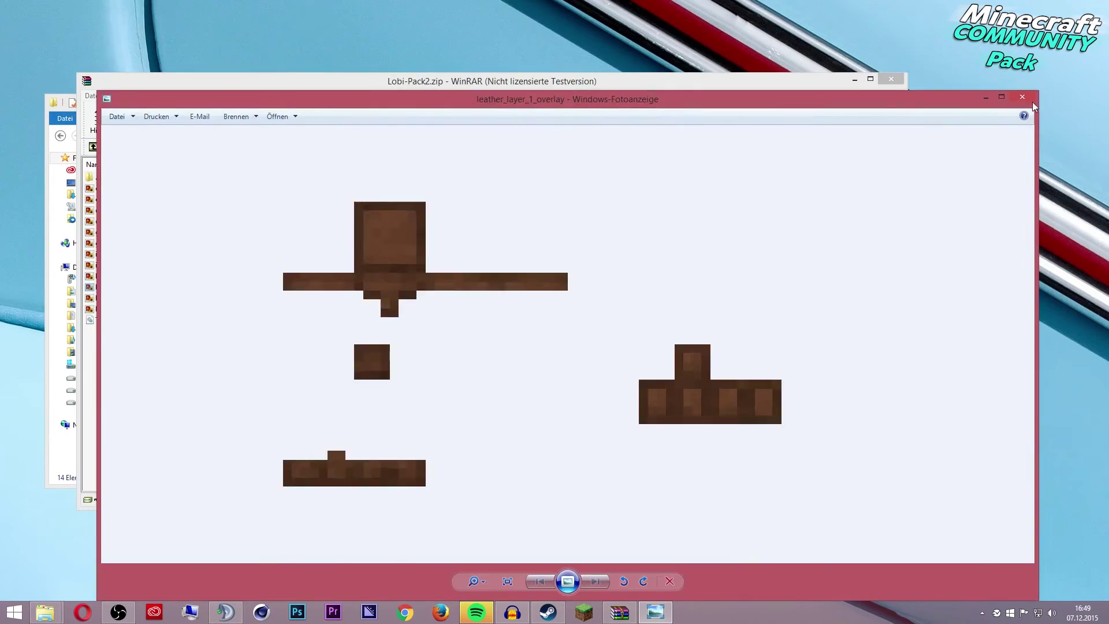
pyautogui.click(1022, 97)
pyautogui.click(606, 347)
pyautogui.rightClick(133, 276)
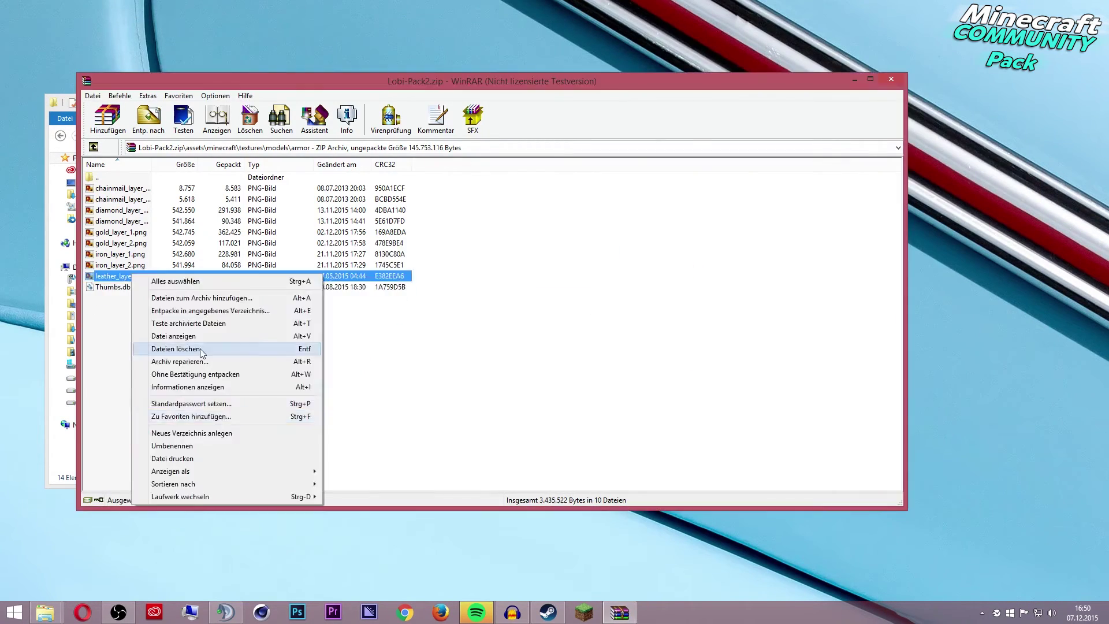
pyautogui.click(202, 349)
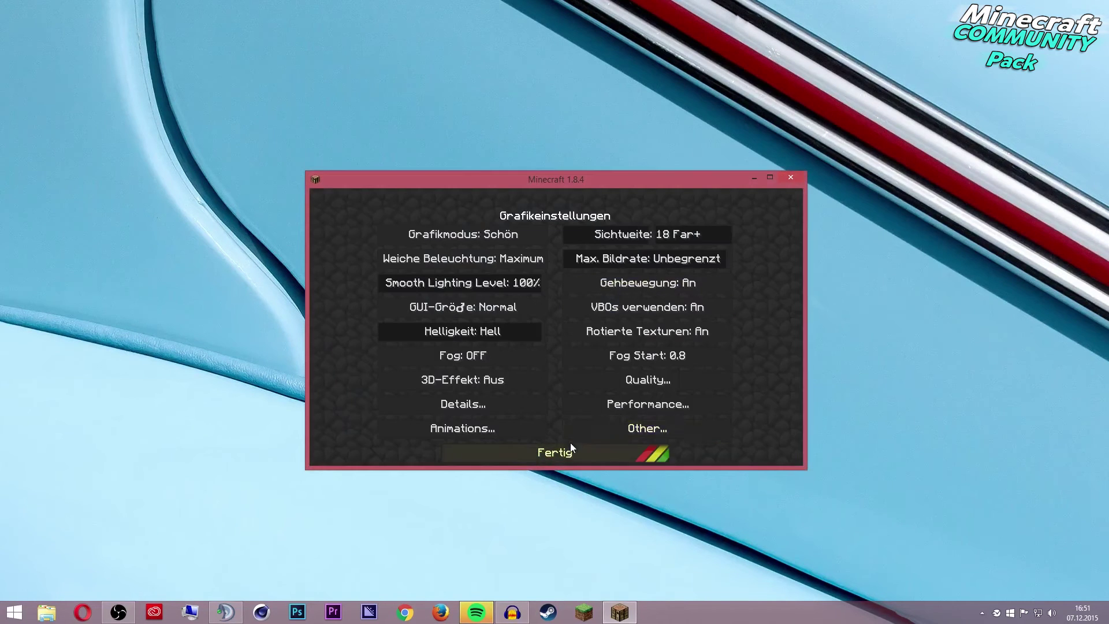
# - Leave the graphics settings and load the saved world 'Neue Welt'
pyautogui.click(570, 451)
pyautogui.click(549, 364)
pyautogui.click(554, 255)
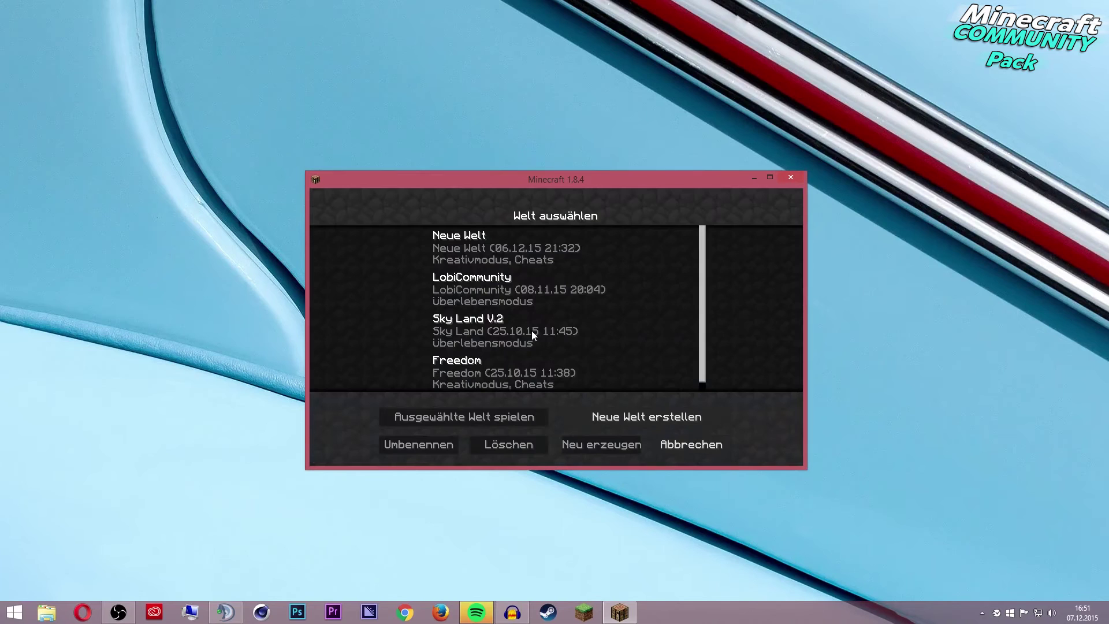
pyautogui.doubleClick(483, 237)
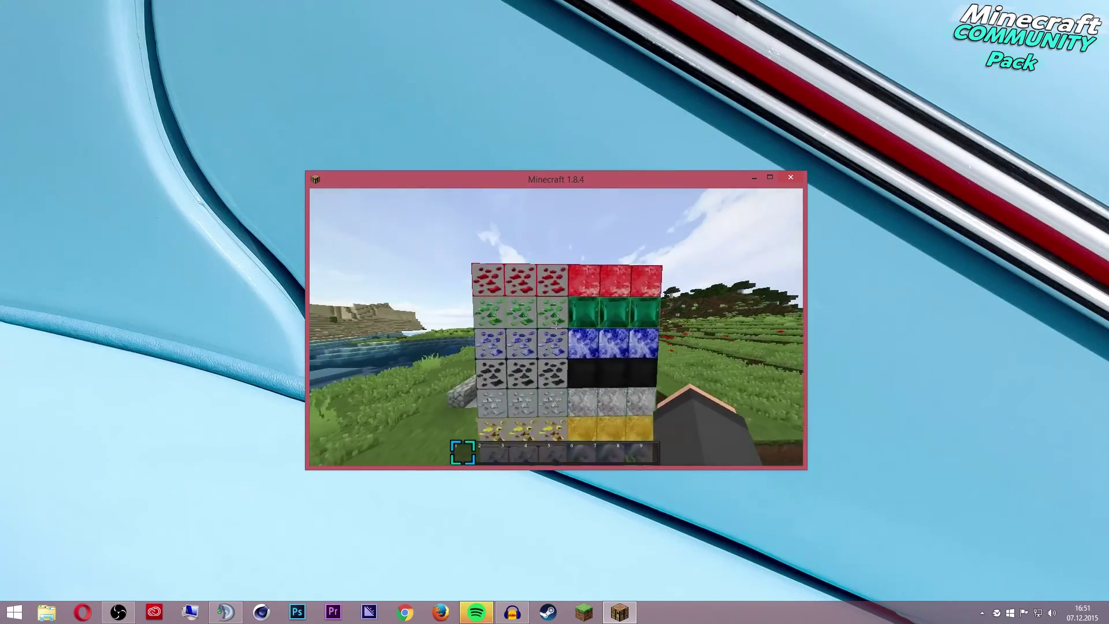
# - Walk around the ore block wall to inspect the new textures from several sides
pyautogui.press('w')
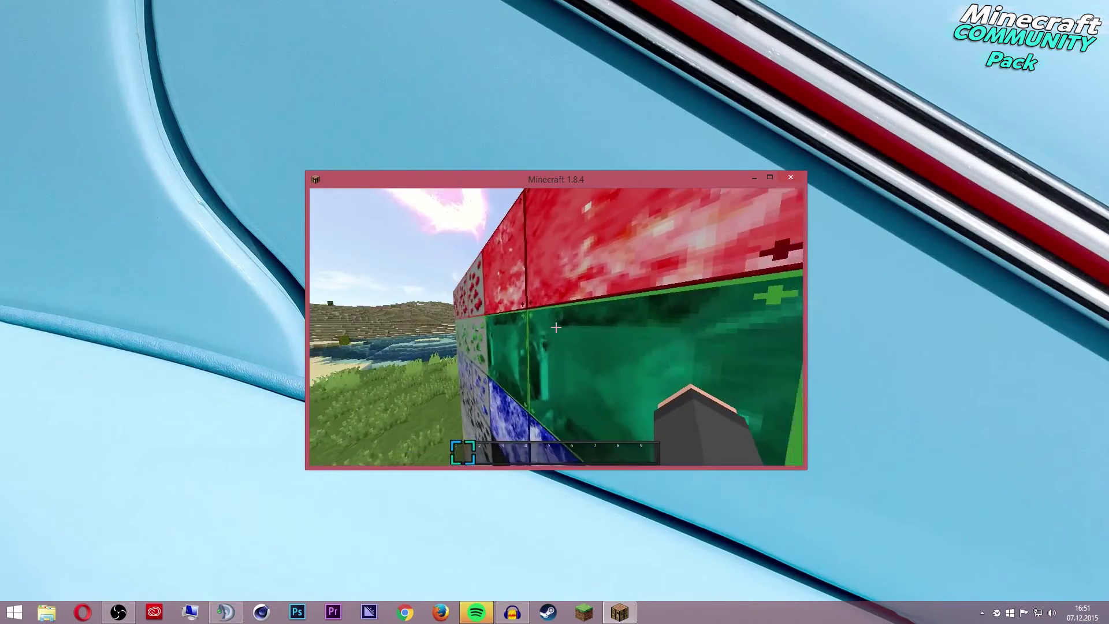
pyautogui.press('s')
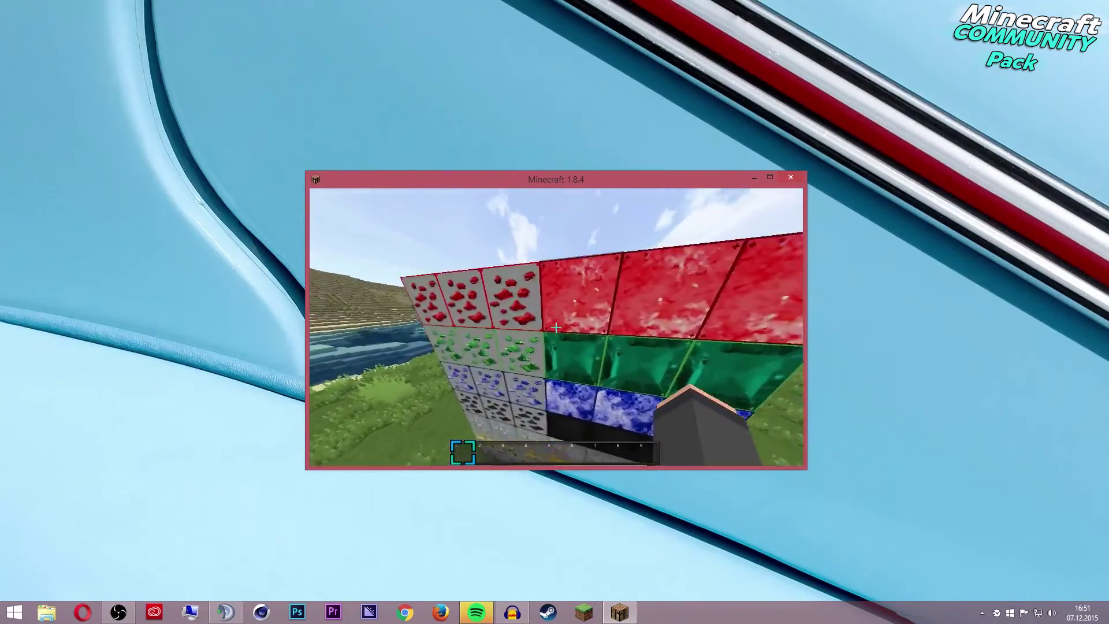
pyautogui.press('d')
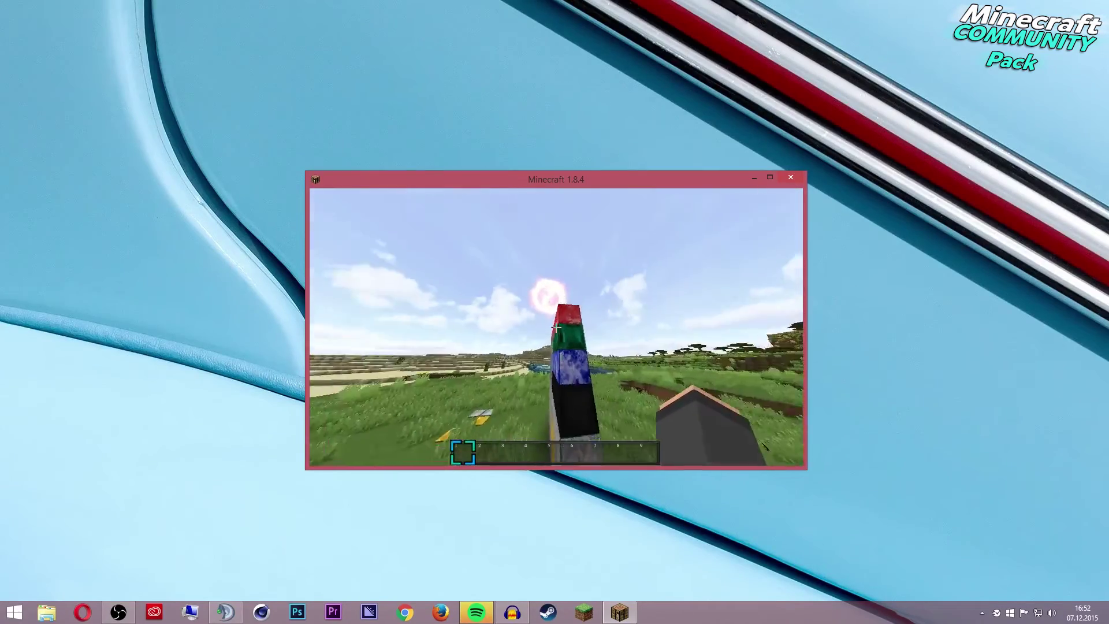
pyautogui.press('w')
pyautogui.press('s')
pyautogui.press('a')
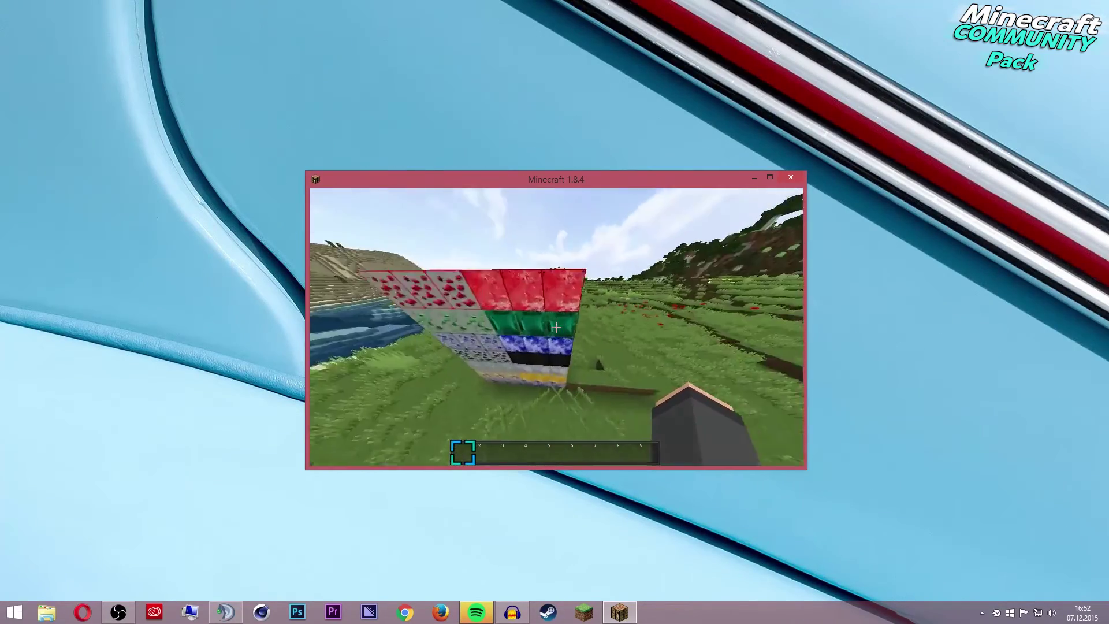
pyautogui.press('w')
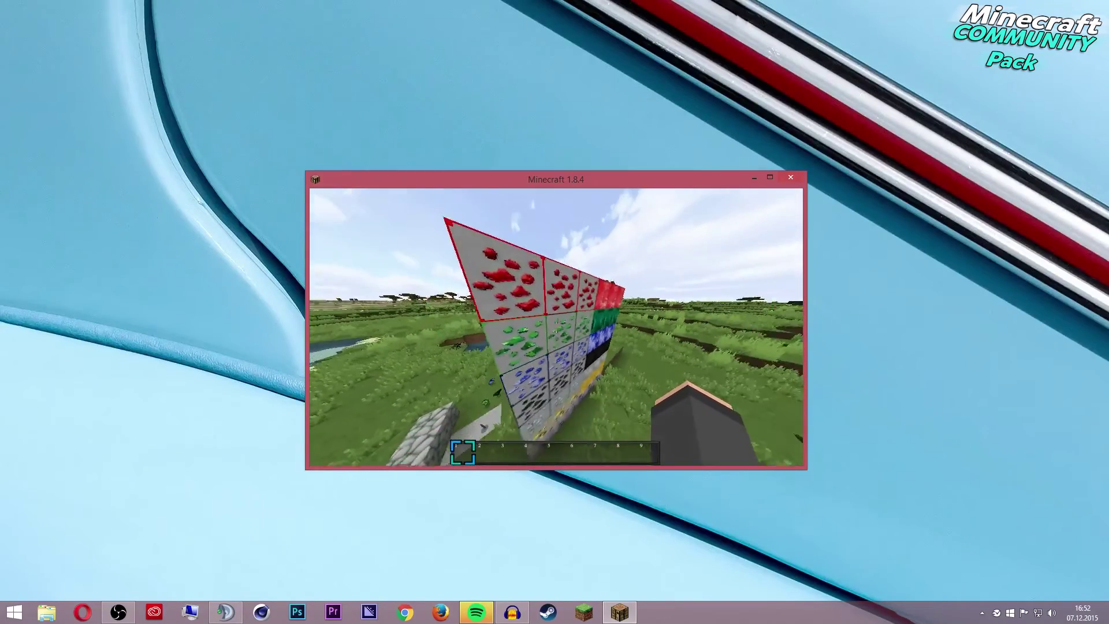
# - Keep circling the ore wall, viewing it face-on, from the side and close up
pyautogui.press('s')
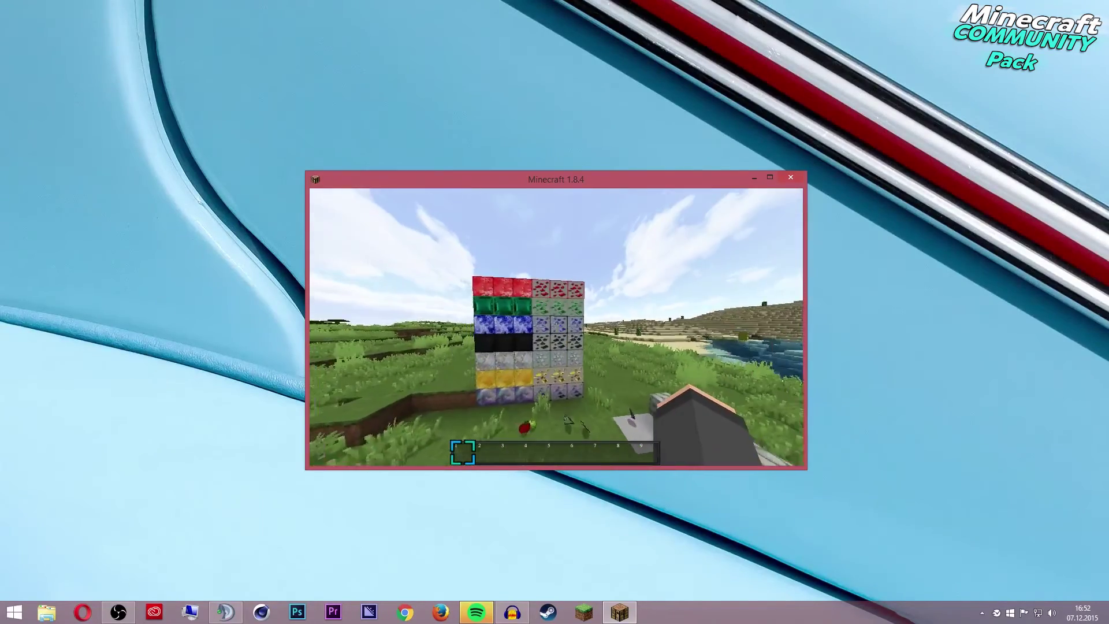
pyautogui.press('w')
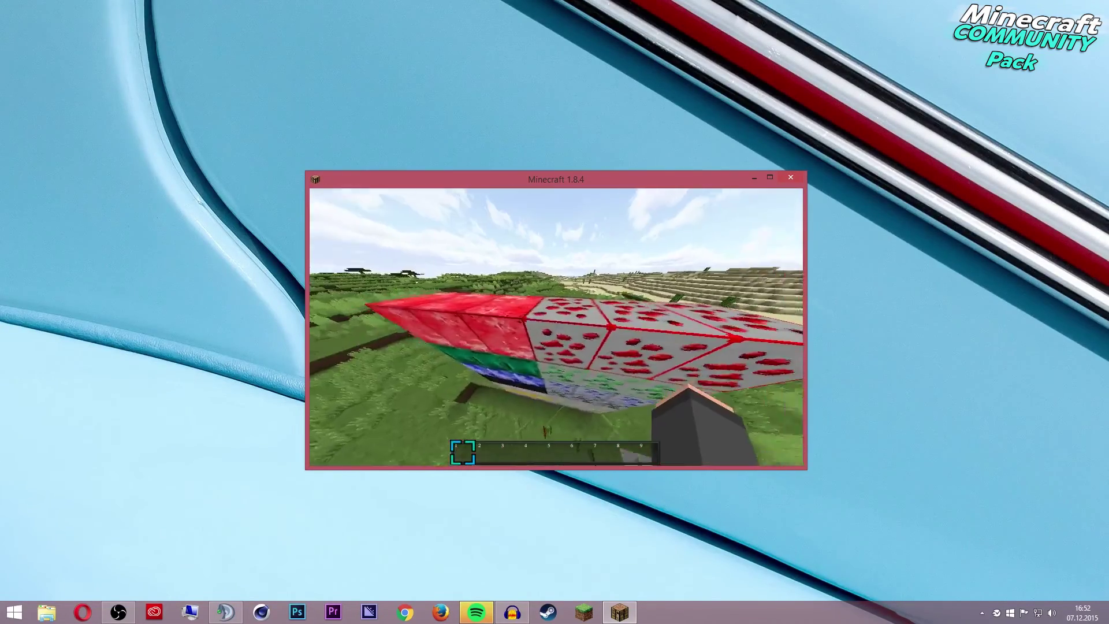
pyautogui.press('w')
pyautogui.press('s')
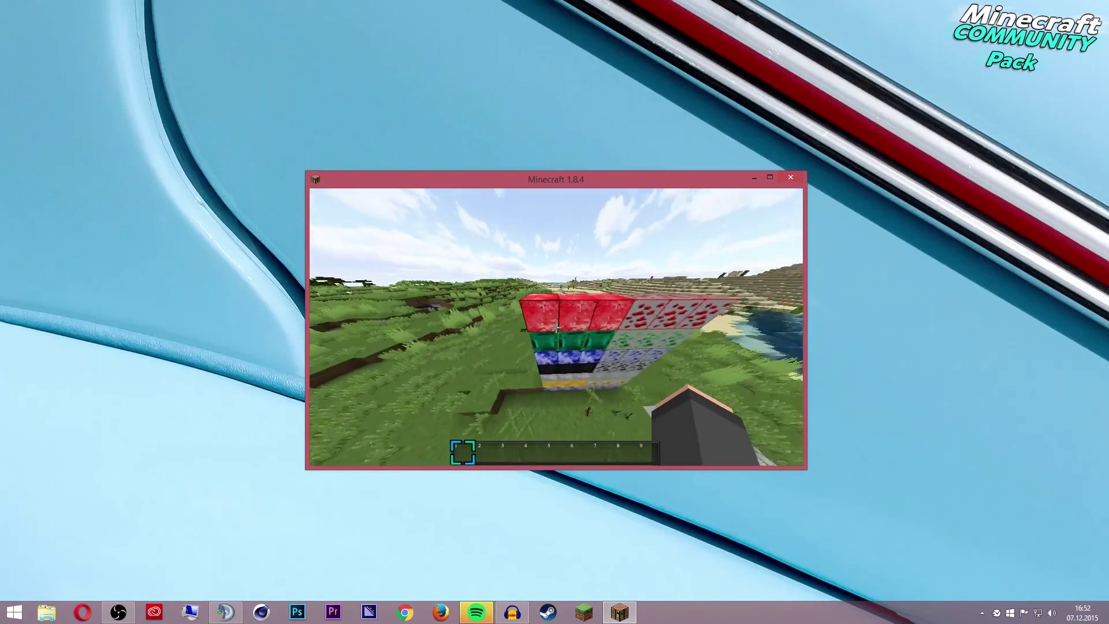
pyautogui.press('w')
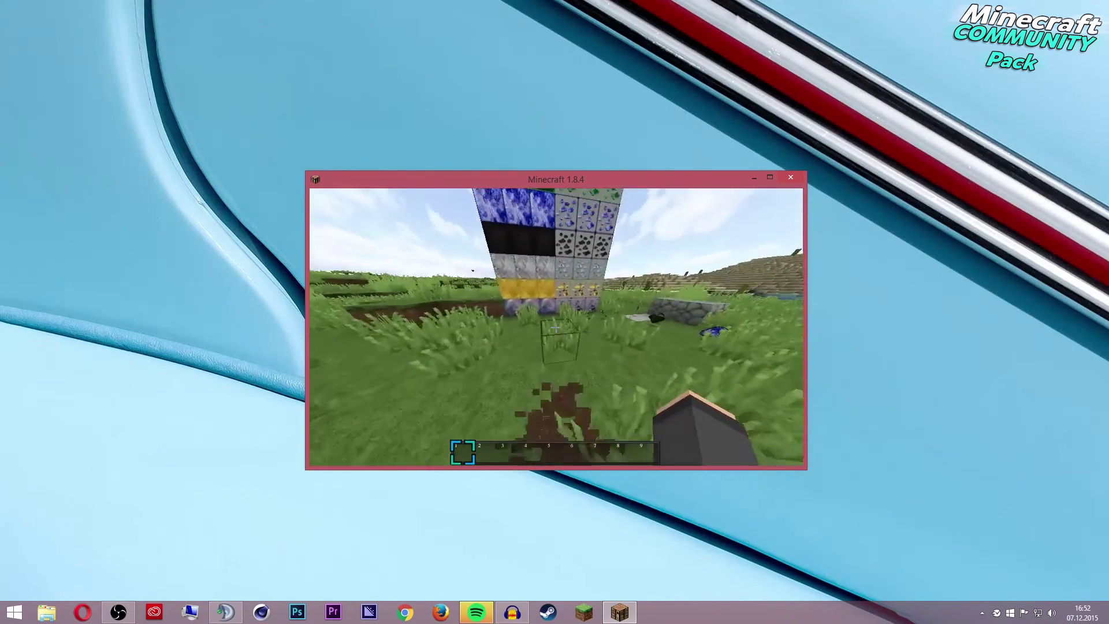
# - Move the leather helmet, chestplate, leggings and boots from the combat tab into the hotbar
pyautogui.press('e')
pyautogui.click(523, 421)
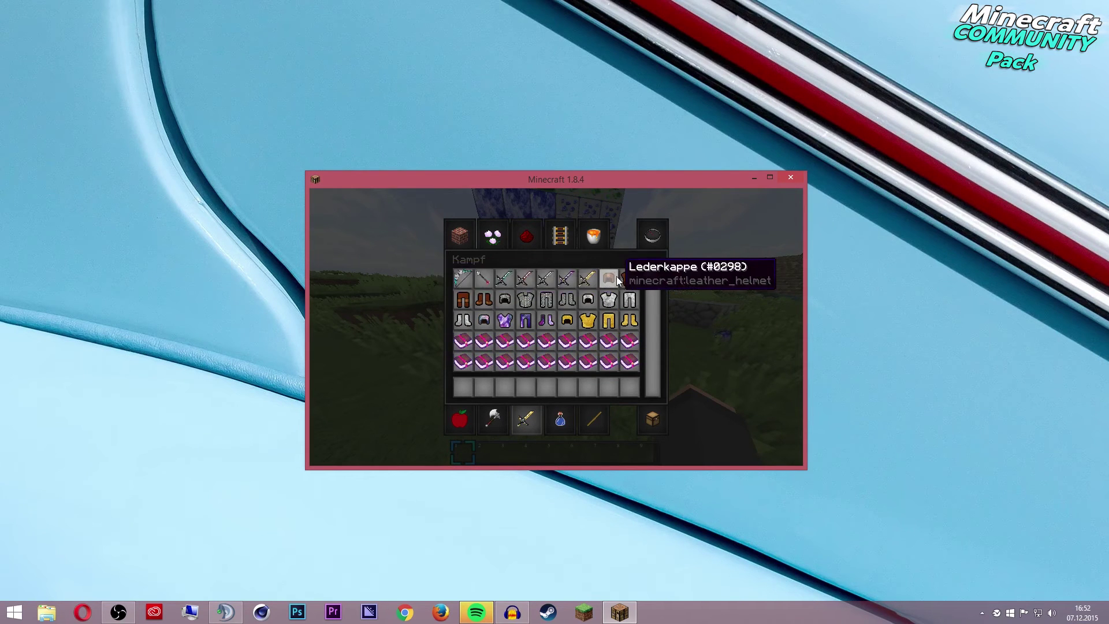
pyautogui.press('1')
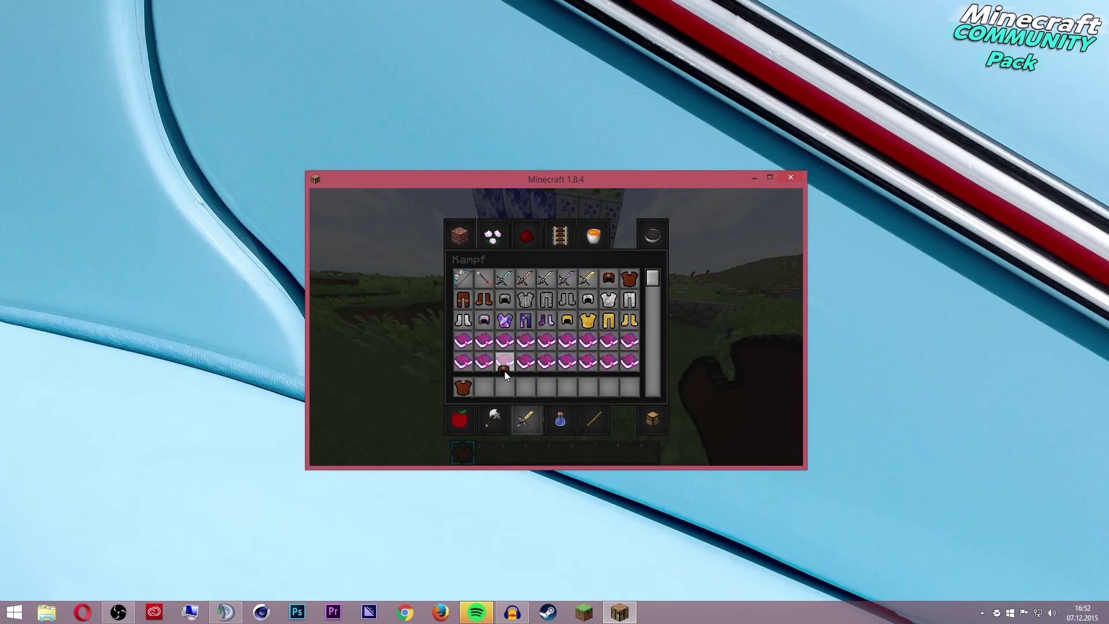
pyautogui.click(481, 385)
pyautogui.click(484, 299)
pyautogui.click(504, 387)
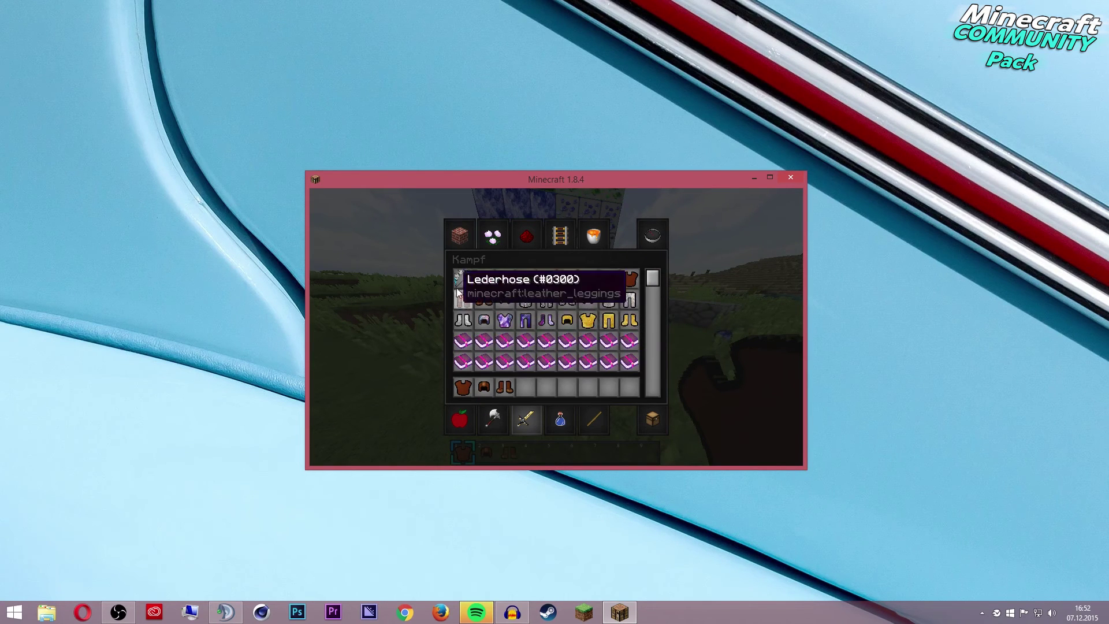
pyautogui.click(463, 299)
pyautogui.click(527, 386)
# - Equip the full leather armour set and view the character from the front in third person
pyautogui.press('e')
pyautogui.press('e')
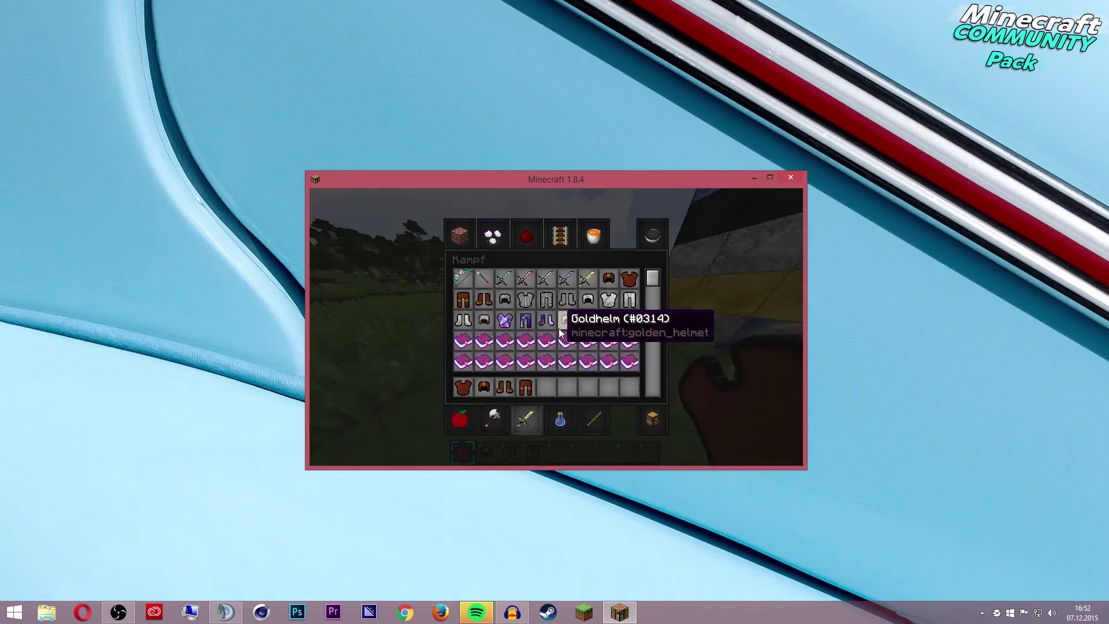
pyautogui.click(595, 420)
pyautogui.click(656, 409)
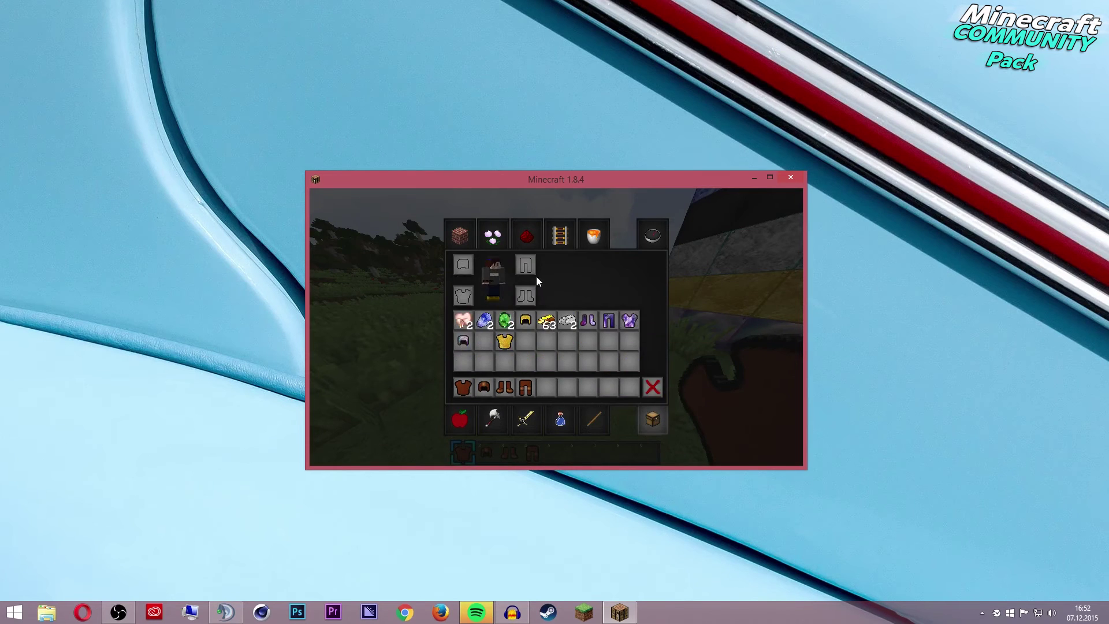
pyautogui.press('e')
pyautogui.scroll(-1, 555, 327)
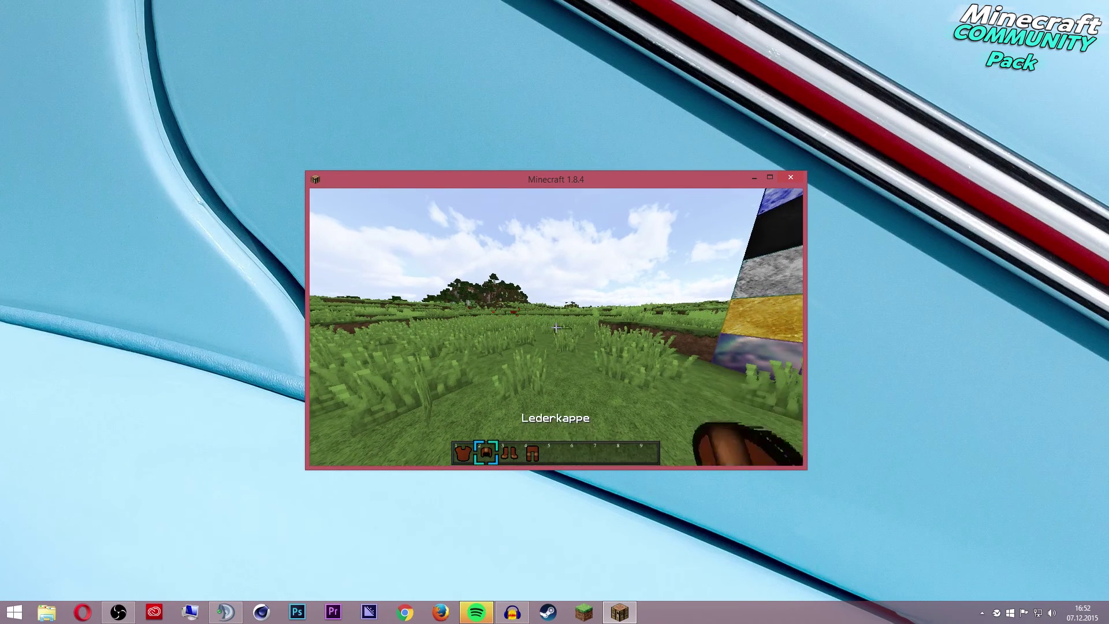
pyautogui.scroll(-1, 555, 327)
pyautogui.press('e')
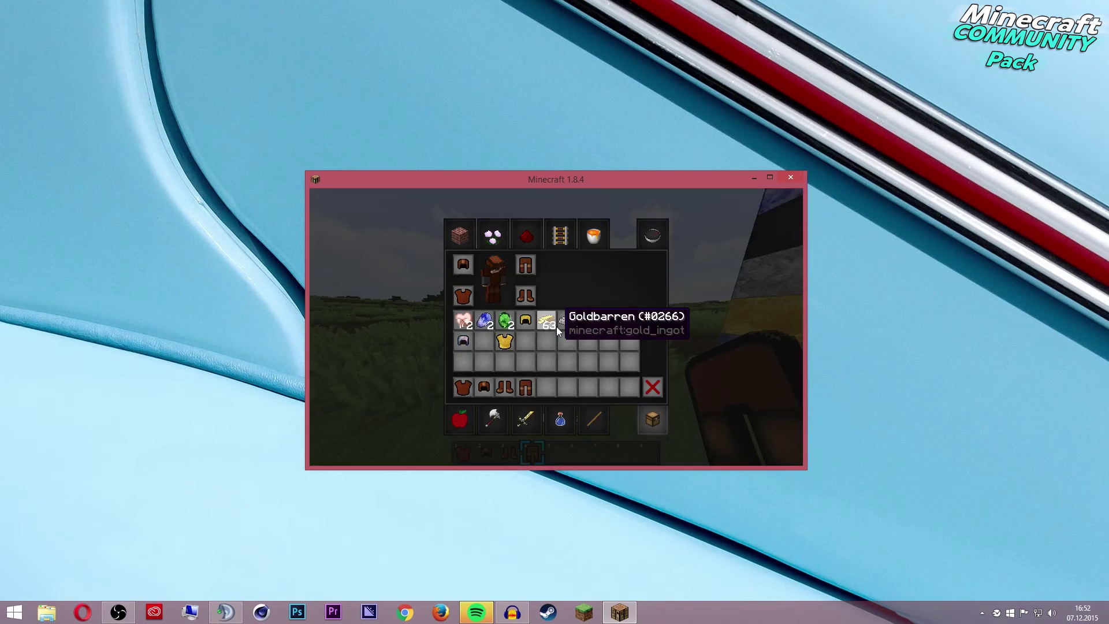
pyautogui.press('e')
pyautogui.scroll(-1, 556, 327)
pyautogui.press('F5')
pyautogui.press('F5')
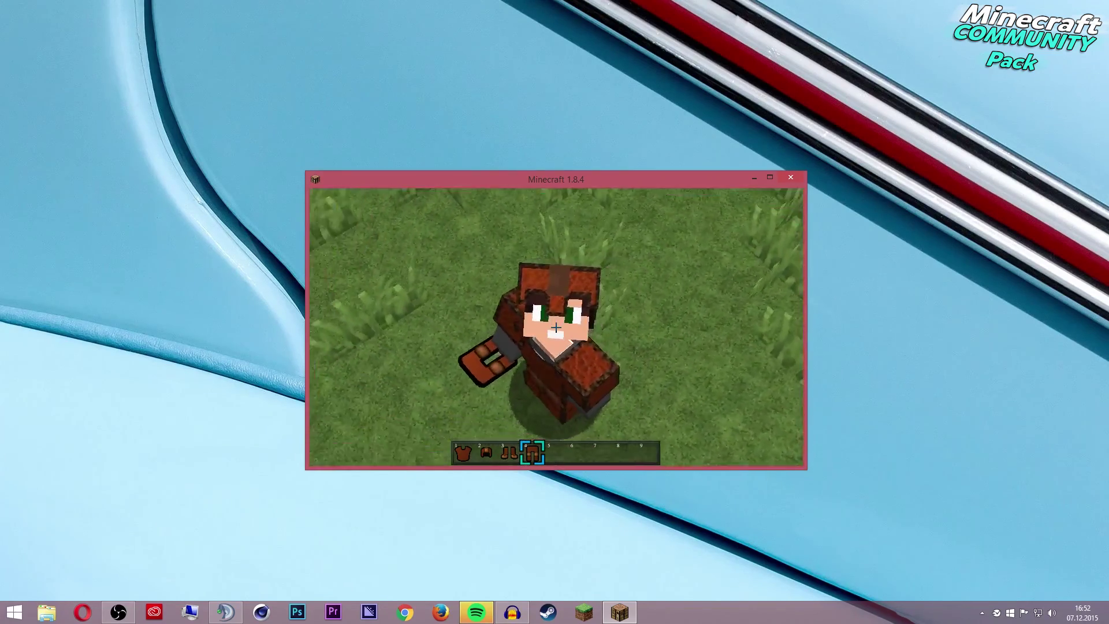
# - Return to first person and move an arrow from the combat tab into the hotbar
pyautogui.press('F5')
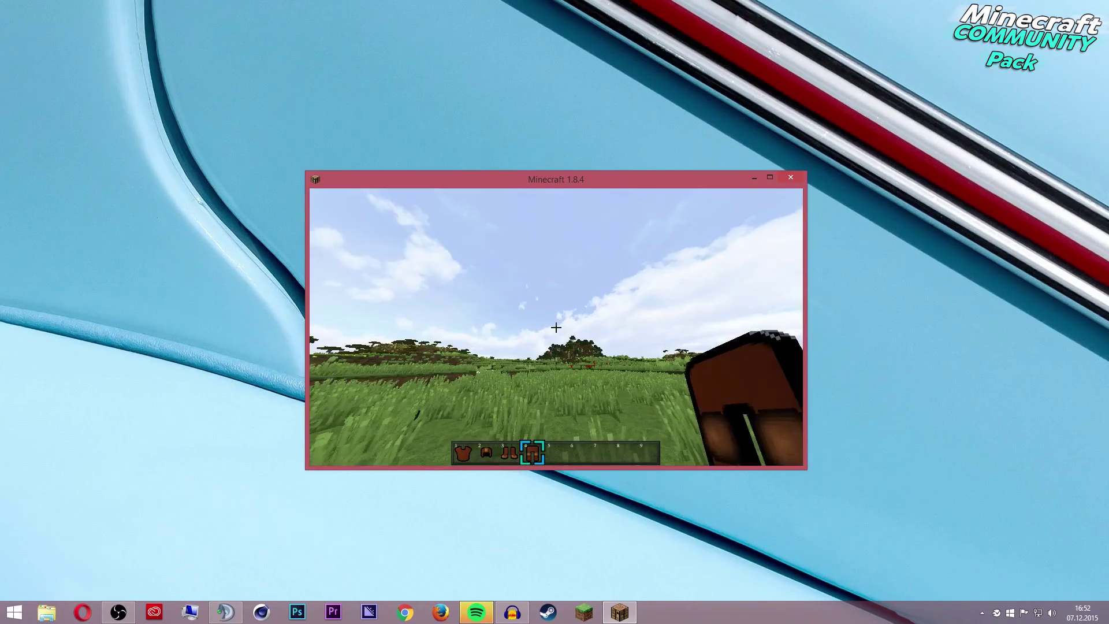
pyautogui.press('e')
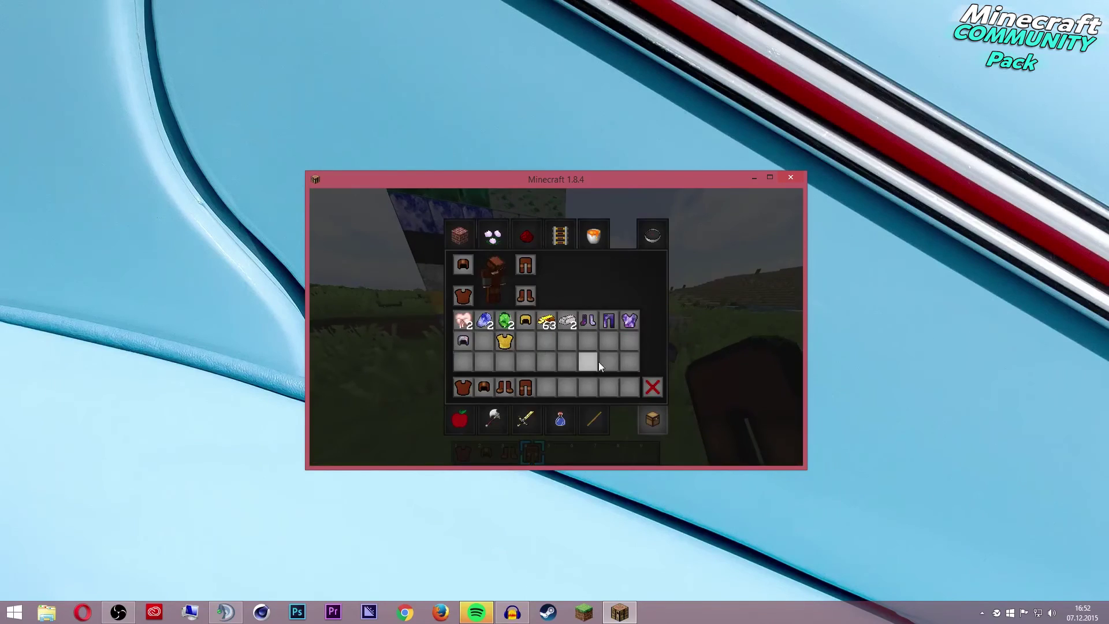
pyautogui.click(517, 420)
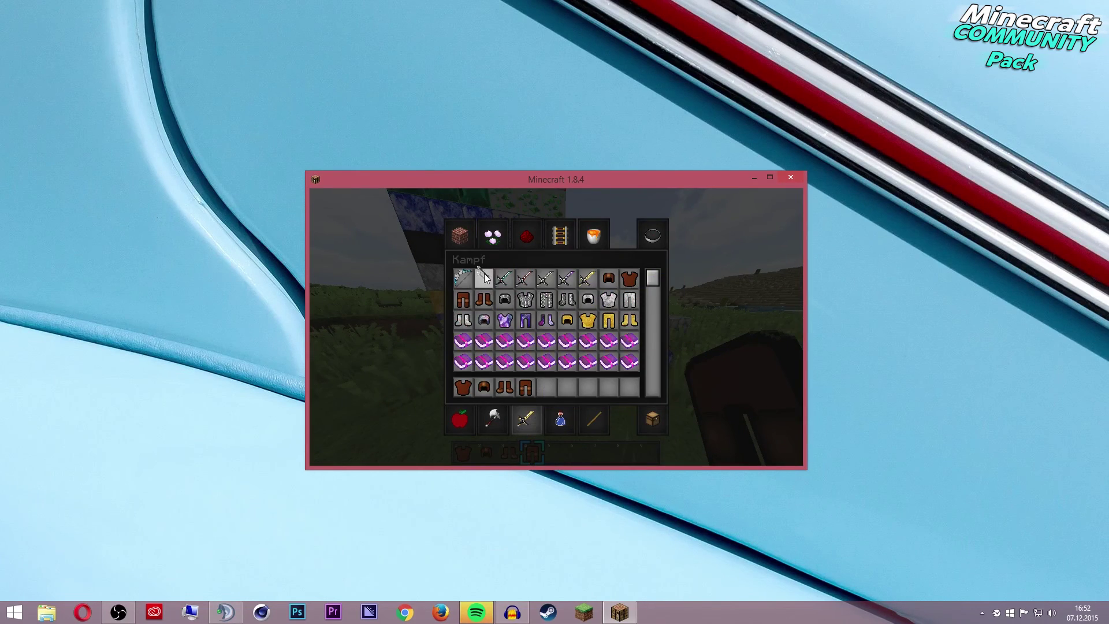
pyautogui.click(484, 278)
pyautogui.click(549, 388)
pyautogui.press('e')
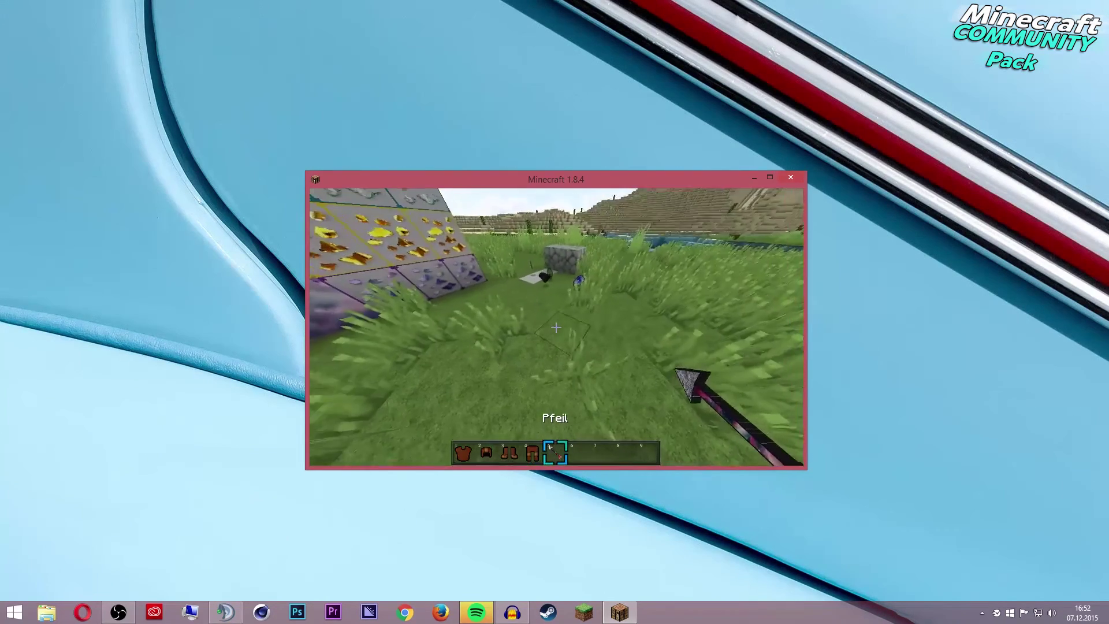
# - Drop the galaxy arrow onto the grass to see its new texture
pyautogui.press('q')
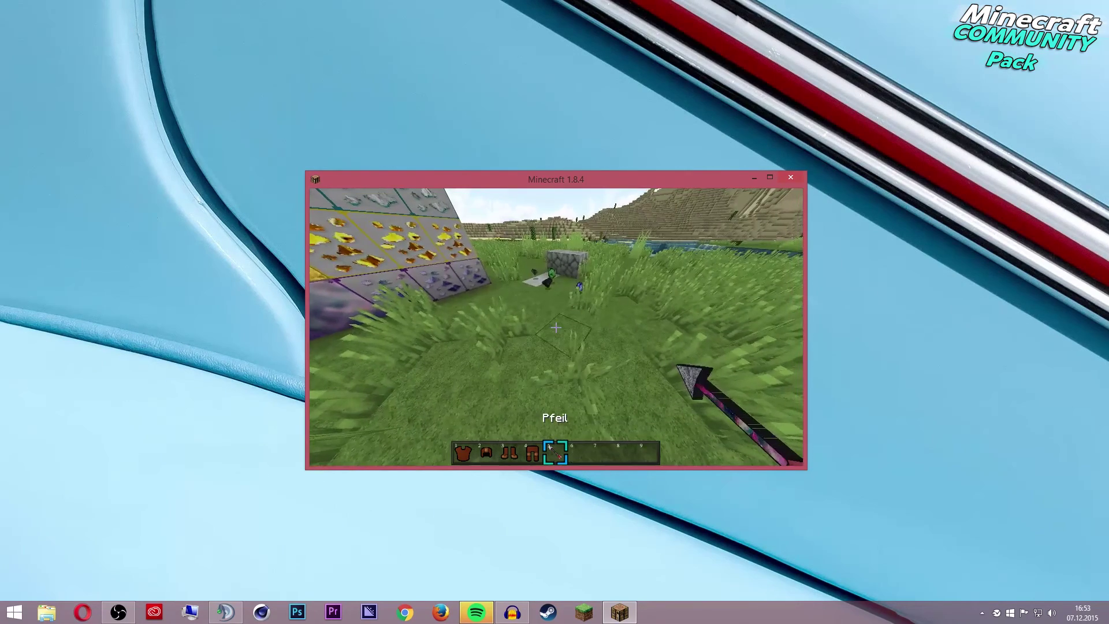
pyautogui.press('w')
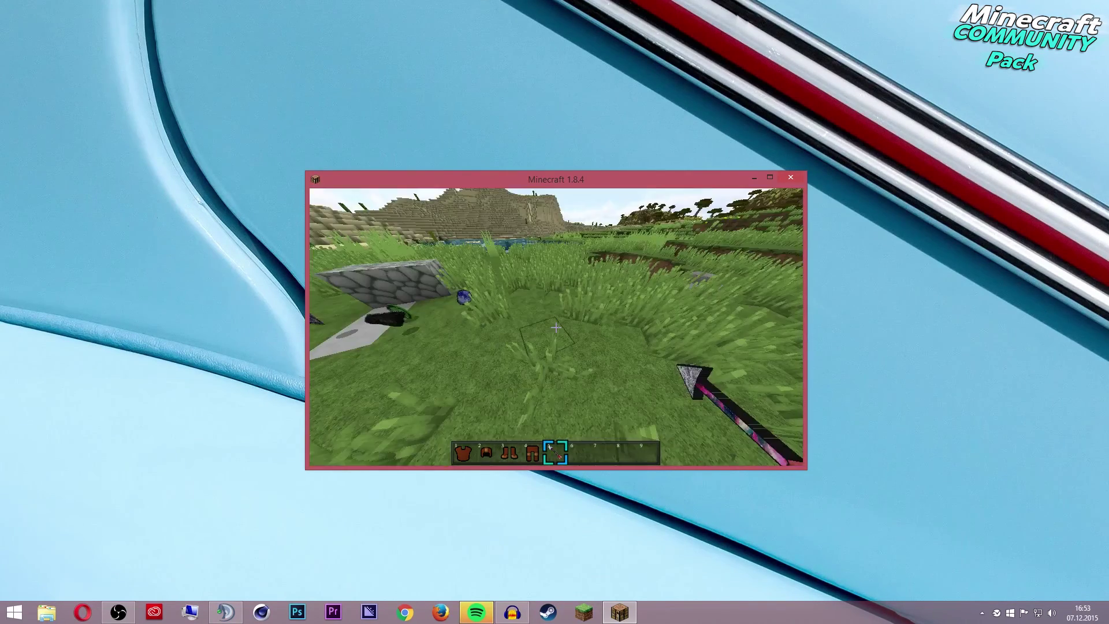
pyautogui.press('q')
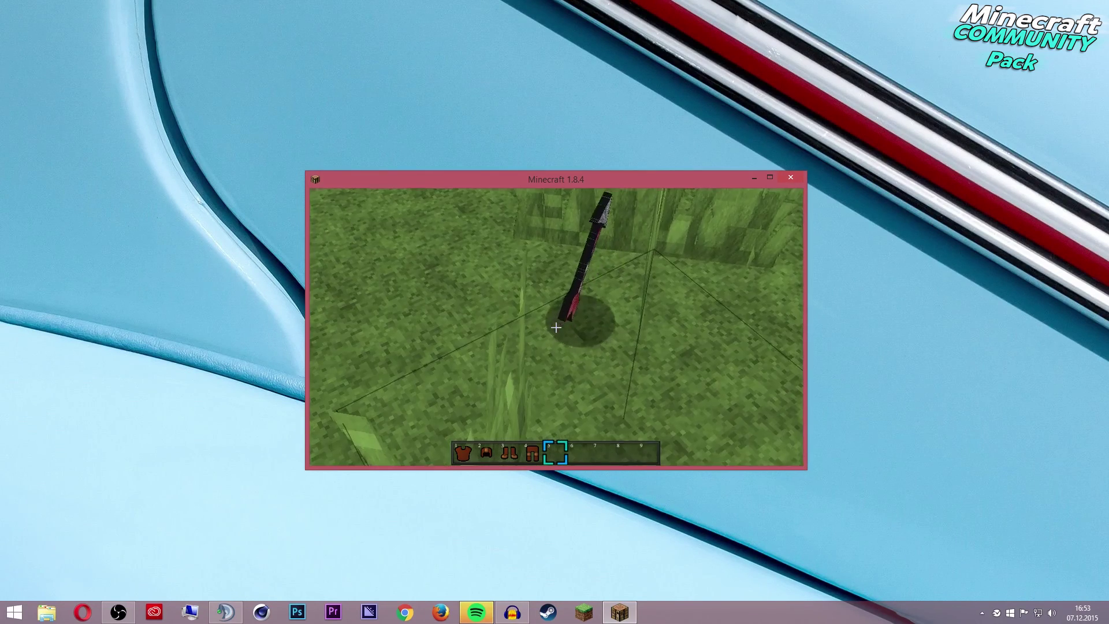